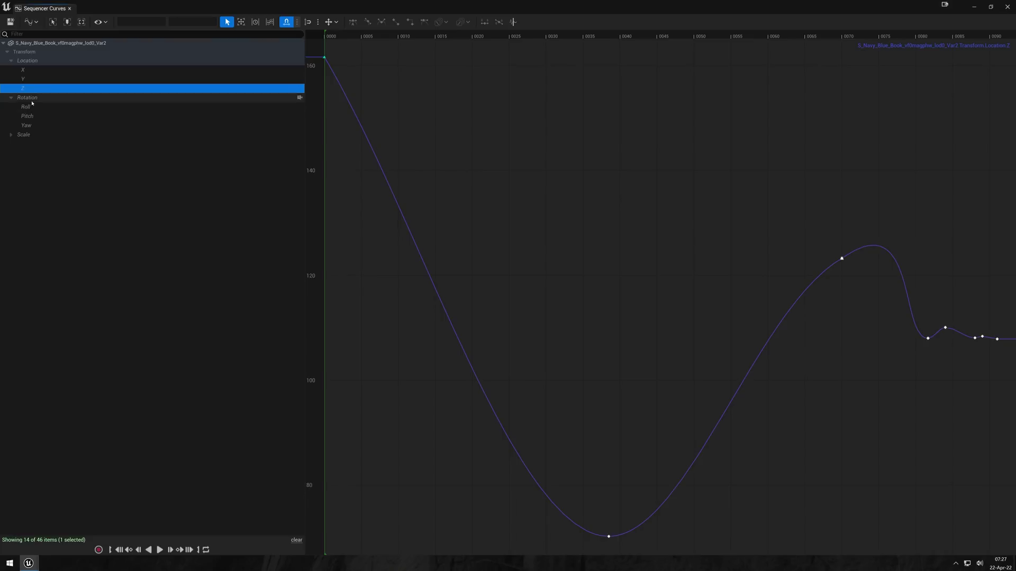
Examine the blue book's Pitch and Yaw rotation curves and its overall Transform curves.
left_click(27, 116)
left_click(26, 125)
left_click(29, 22)
left_click(64, 46)
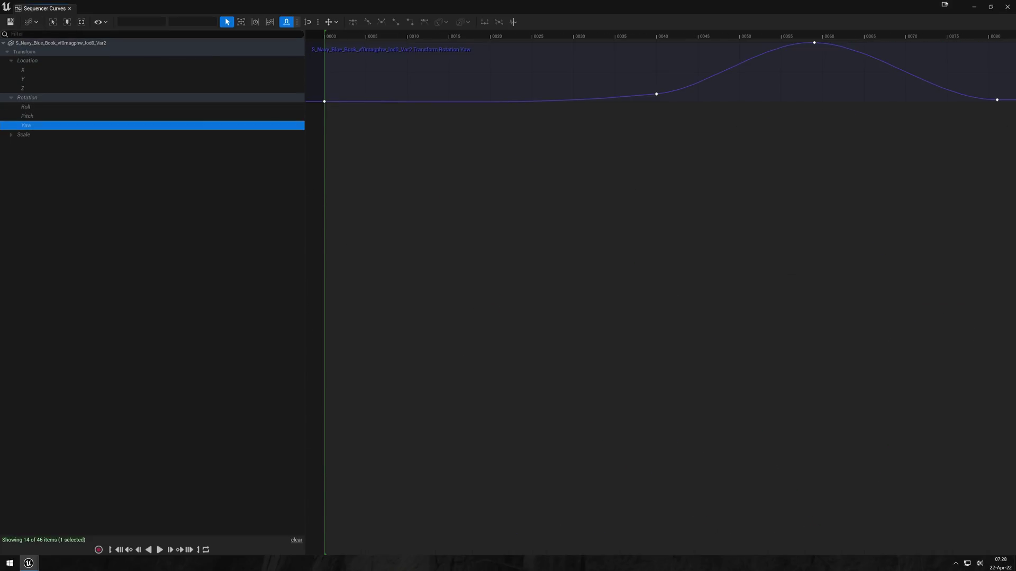
left_click(23, 52)
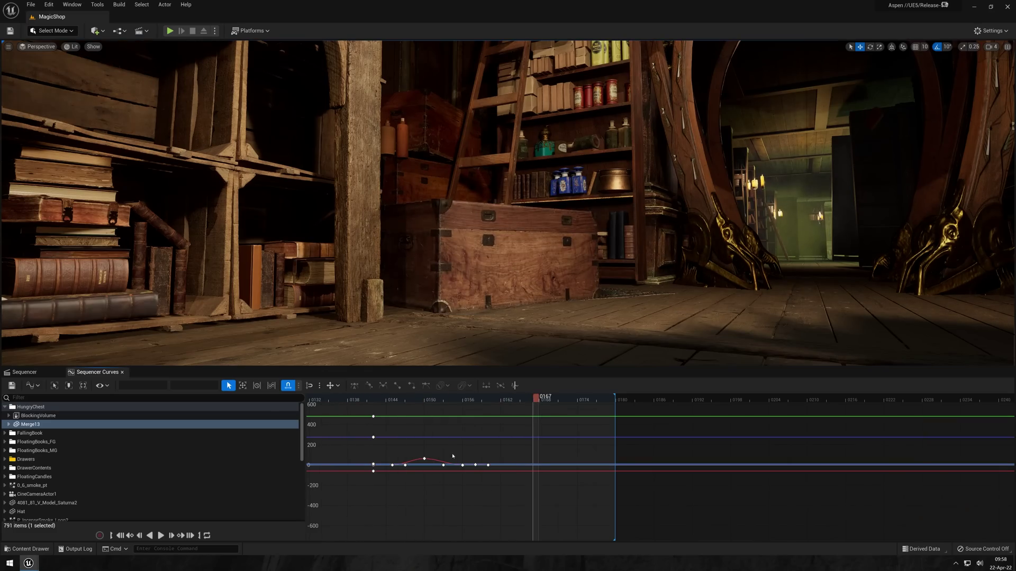
Scrub through the hungry chest animation, expand Merge13's Transform channels, and inspect the Roll key at frame 150.
left_click_drag(536, 398, 410, 400)
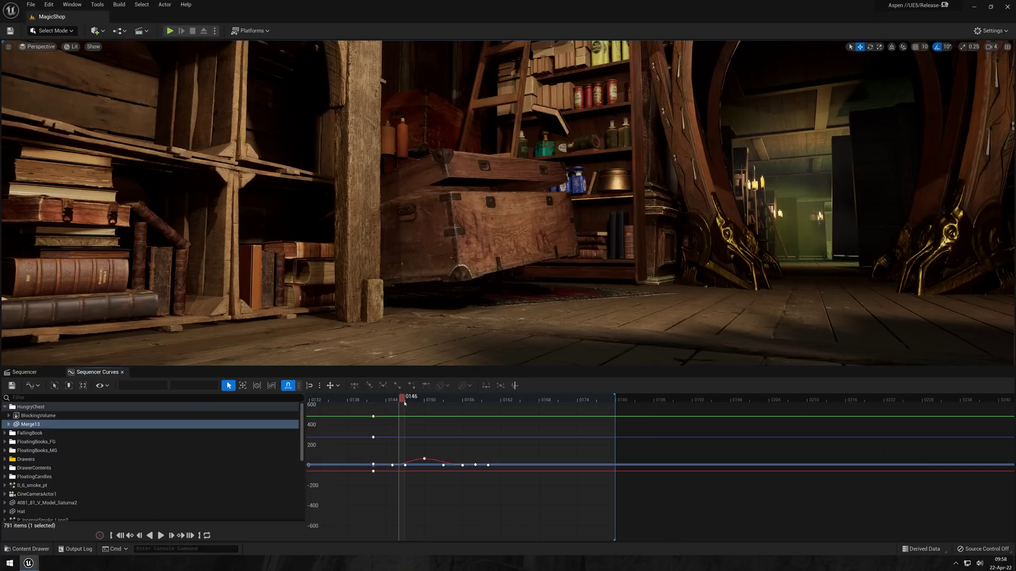
left_click_drag(412, 403, 418, 404)
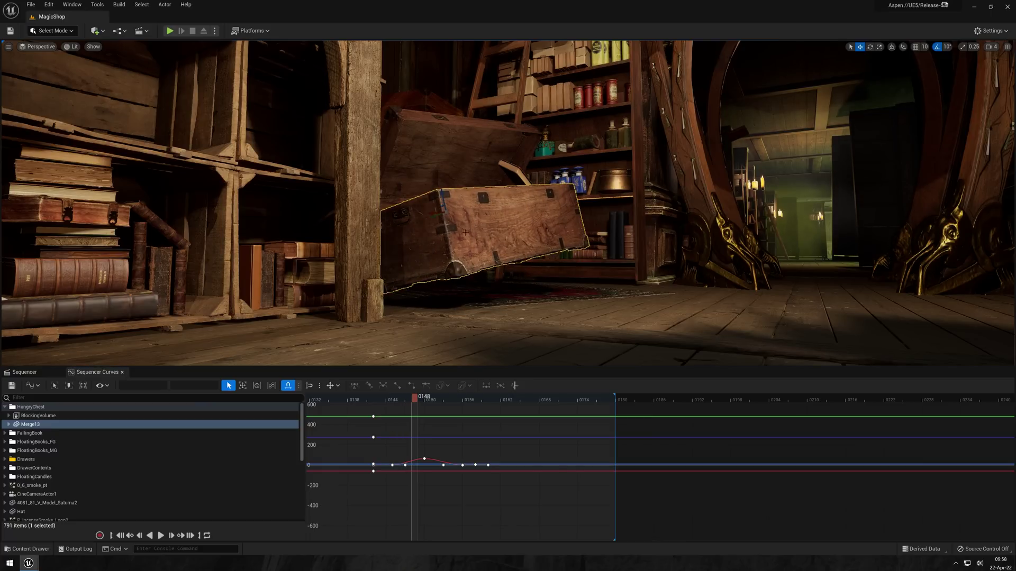
left_click(8, 424)
left_click(13, 433)
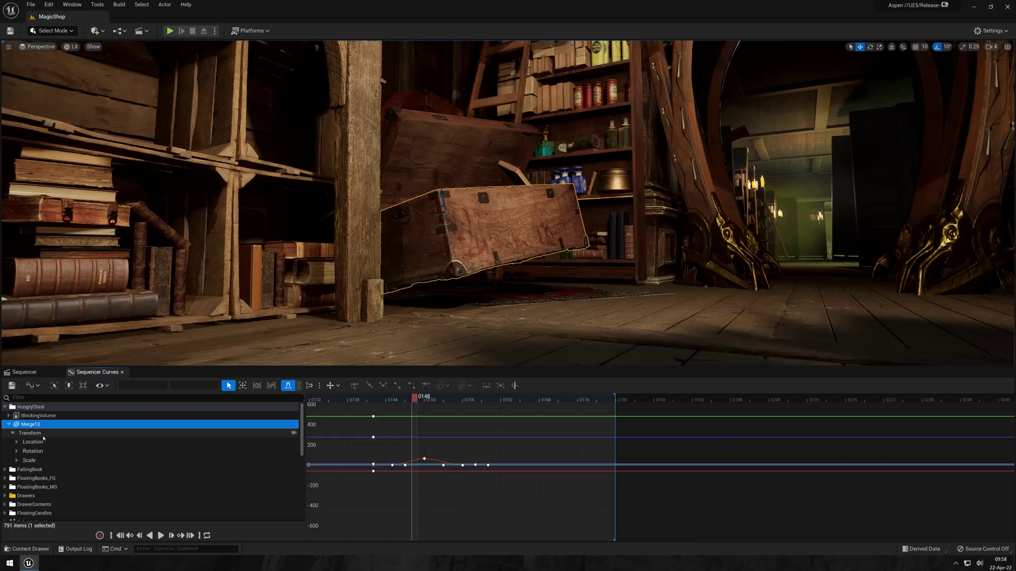
left_click_drag(424, 459, 424, 460)
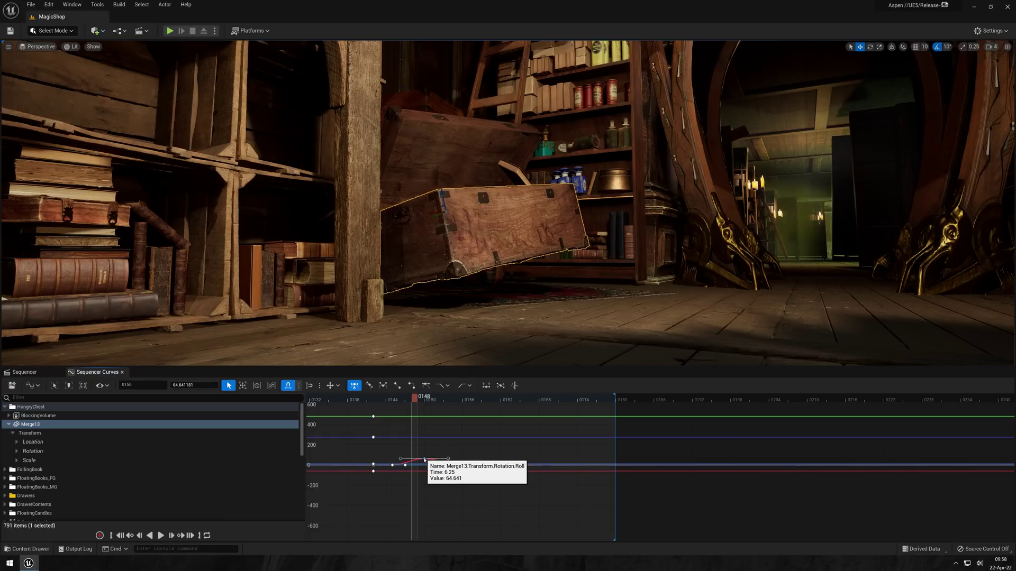
left_click_drag(414, 399, 478, 404)
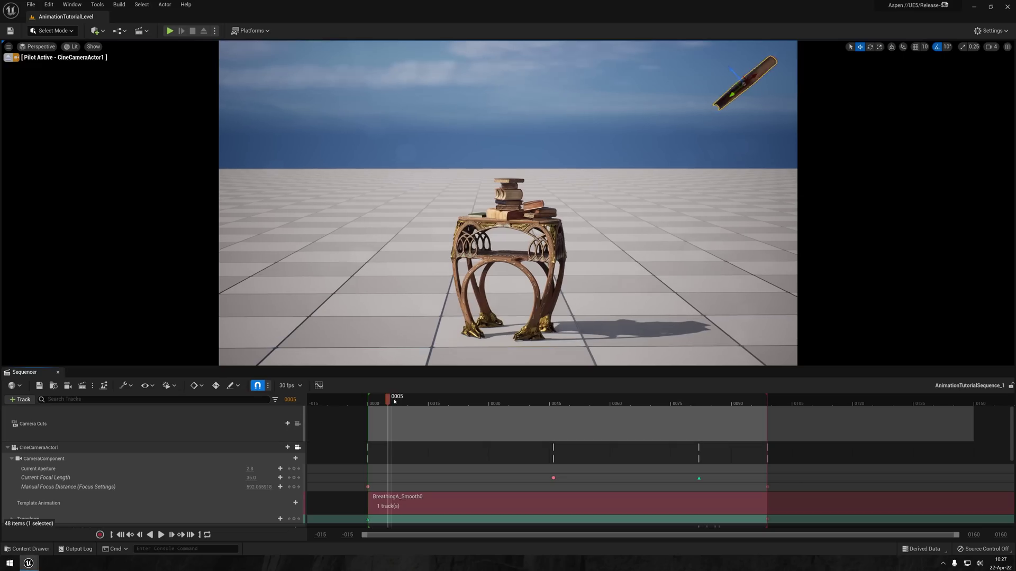
Play the finished flying book animation from frame 0 and return the playhead to the start.
left_click_drag(394, 402, 369, 402)
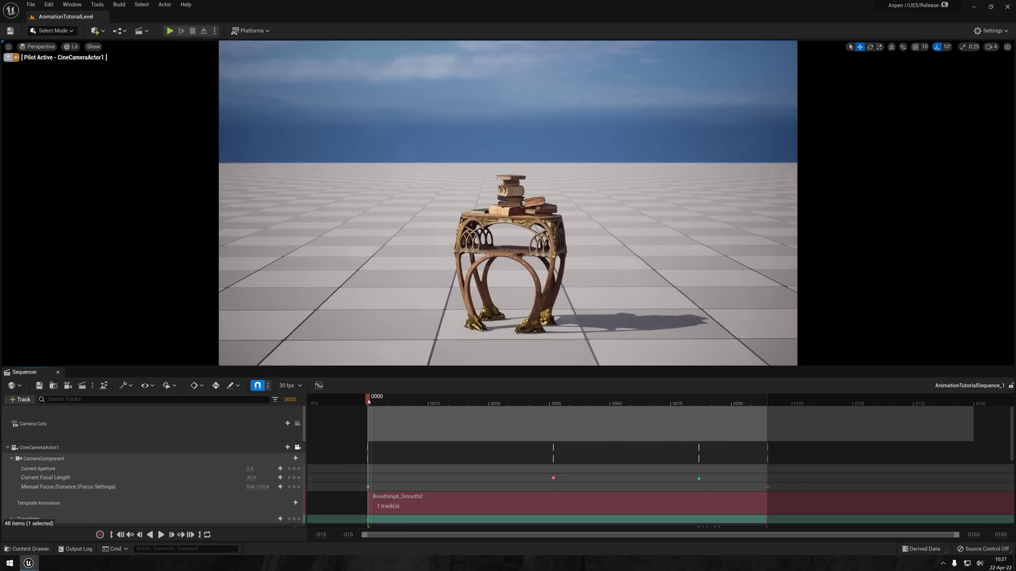
key("space")
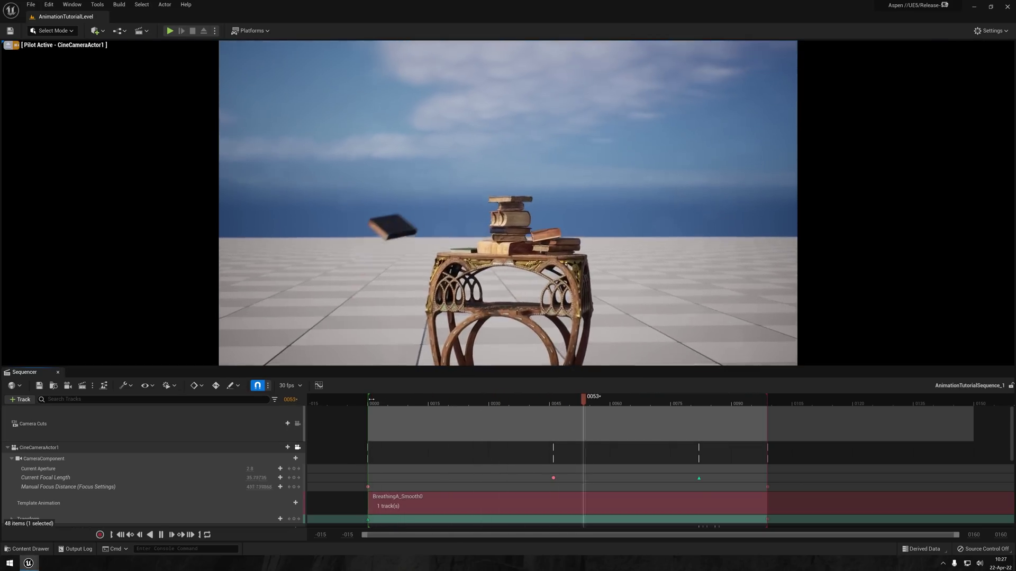
key("space")
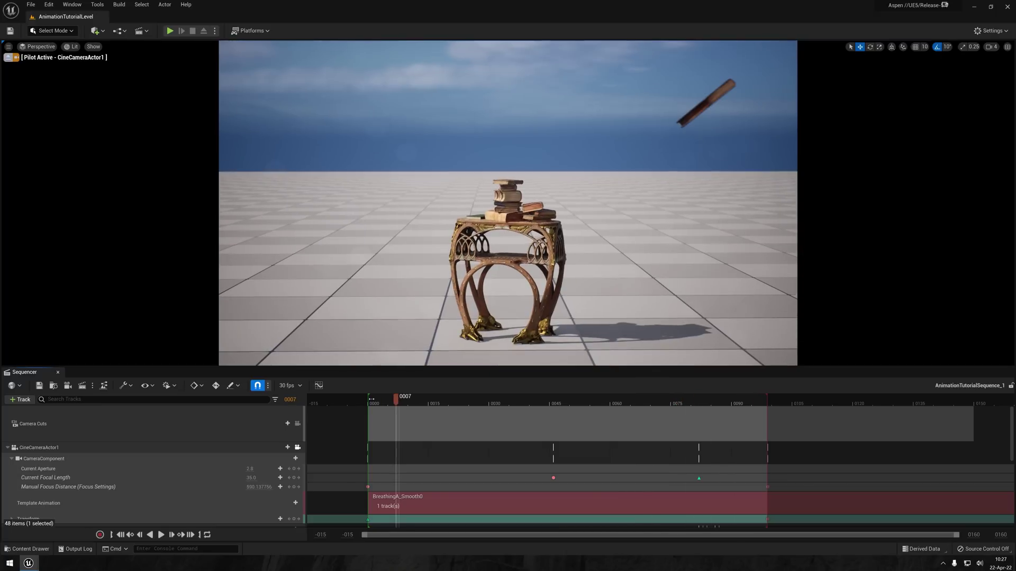
left_click_drag(393, 394, 368, 395)
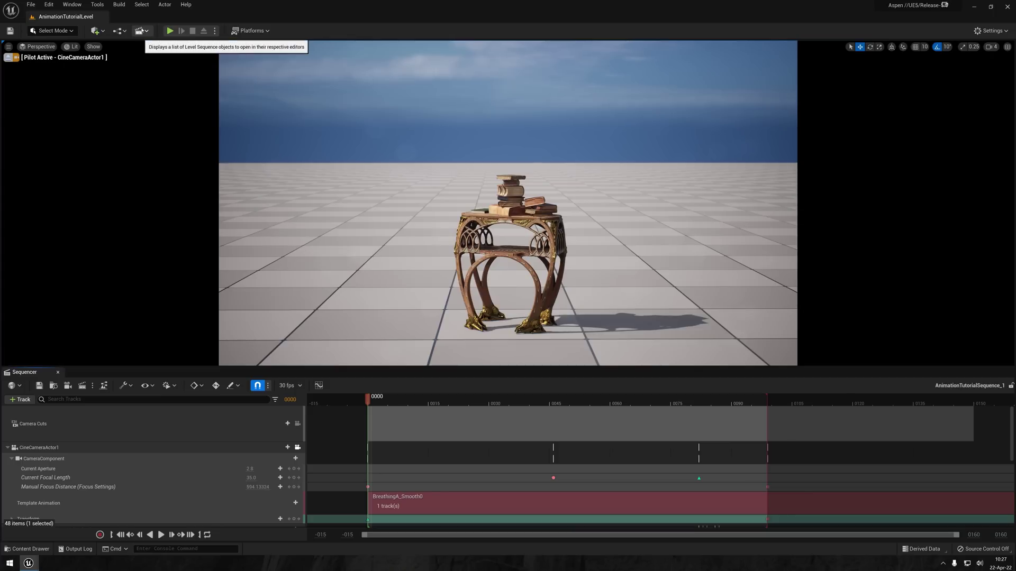
Create a new level sequence named Tutorial_Animation_1 in the MagicShop folder under MAPS.
left_click(140, 30)
left_click(159, 51)
scroll(316, 306, "down", 3)
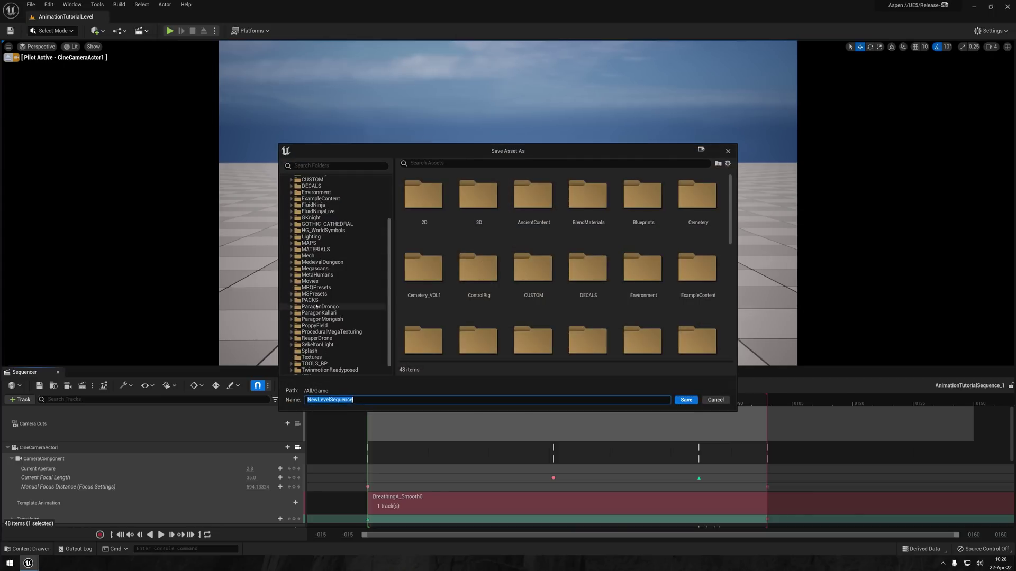
double_click(311, 243)
left_click(318, 294)
double_click(422, 269)
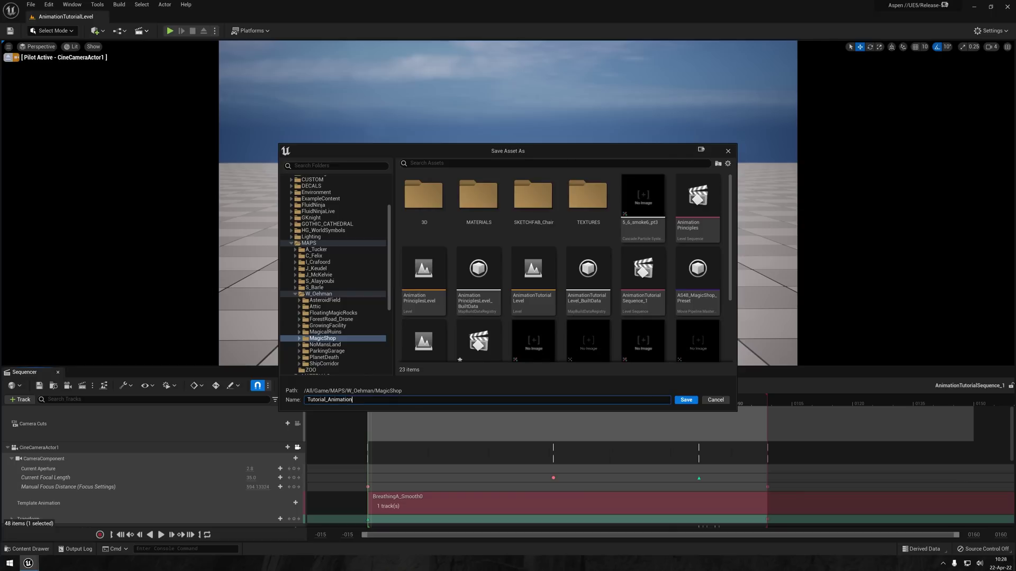
key("Return")
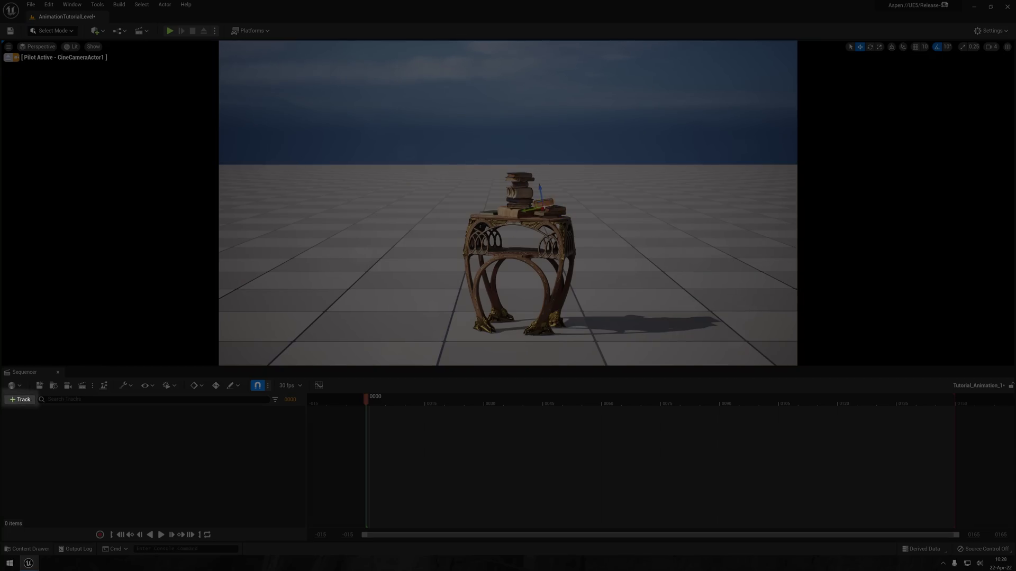
Add the navy blue book actor to the sequence and key its transform at frame 105 and frame 0.
left_click(20, 400)
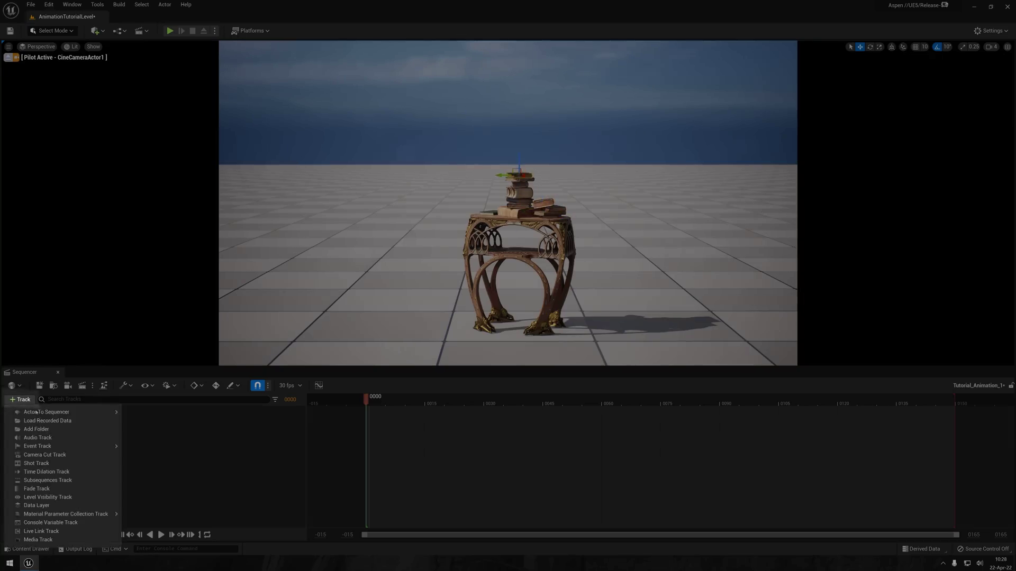
mouse_move(31, 411)
left_click(180, 381)
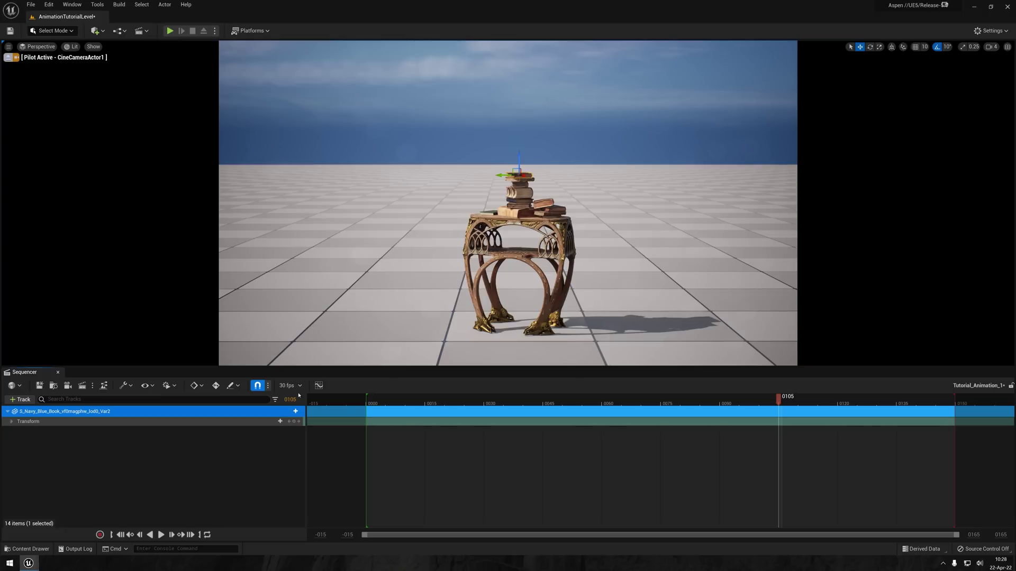
left_click(294, 421)
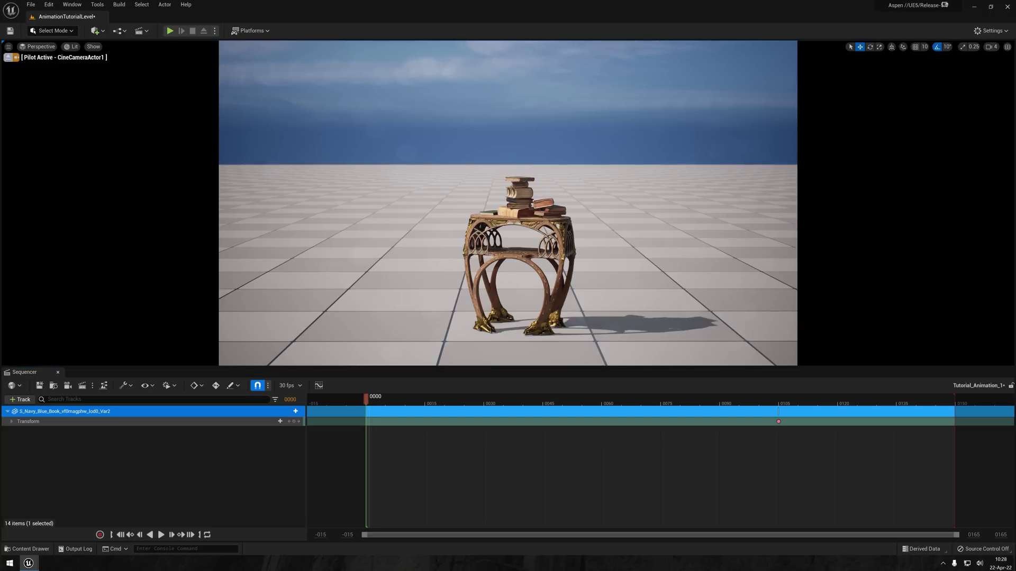
left_click(292, 421)
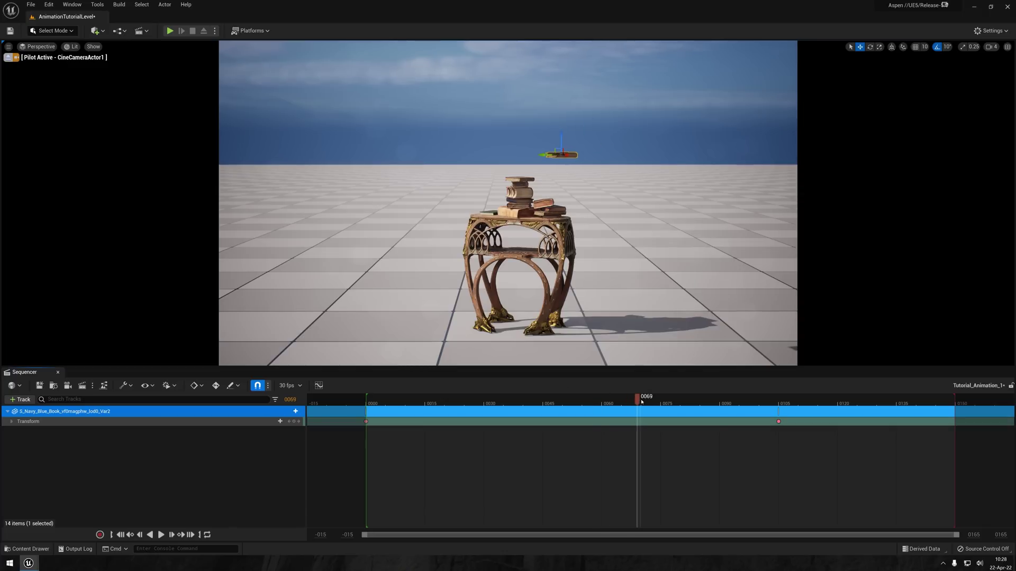
At frame 69, lower the book beside the table, tilt it with rotation snapping off, and key its transform.
left_click_drag(447, 200, 447, 217)
key("e")
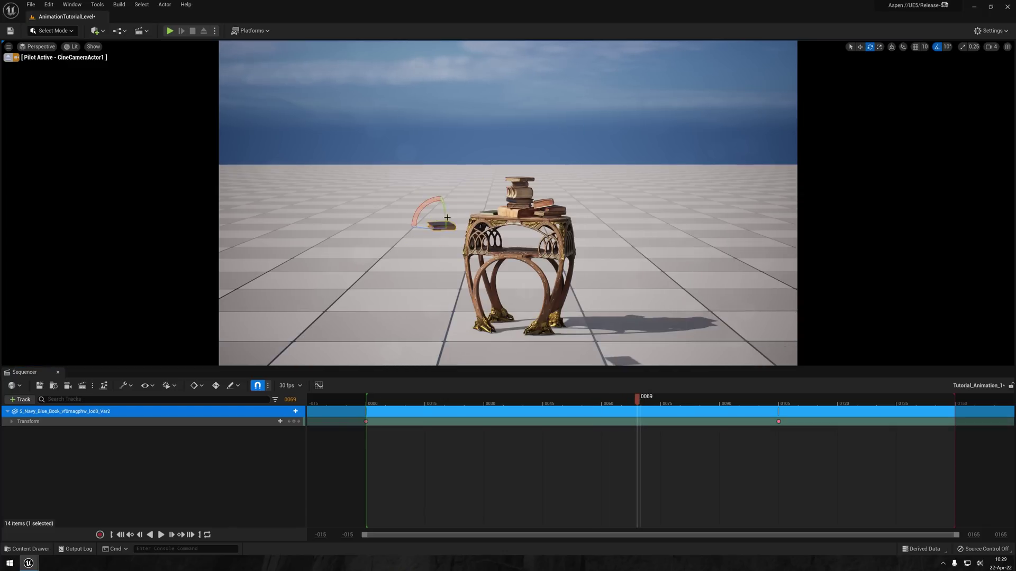
left_click(937, 46)
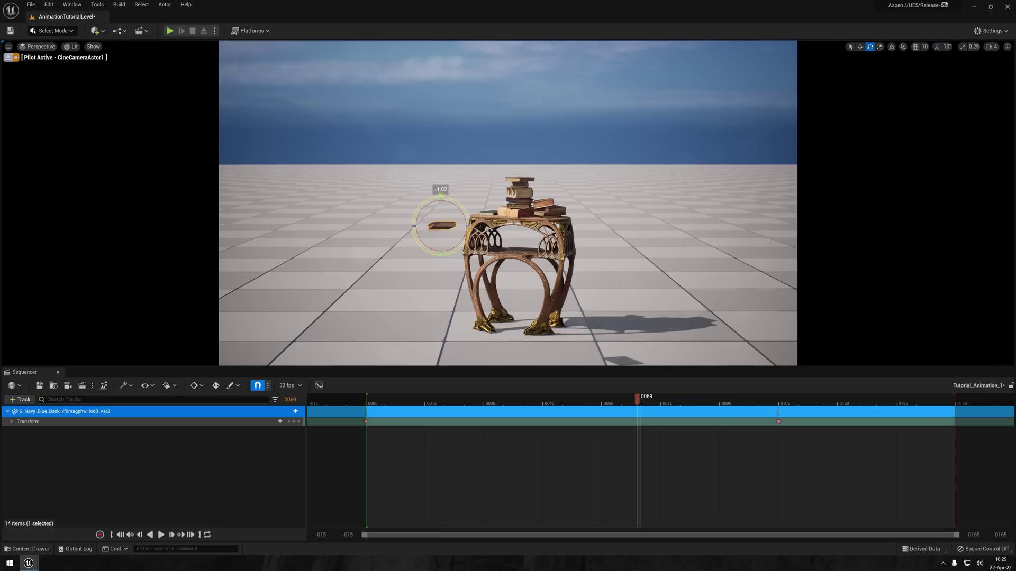
left_click(292, 421)
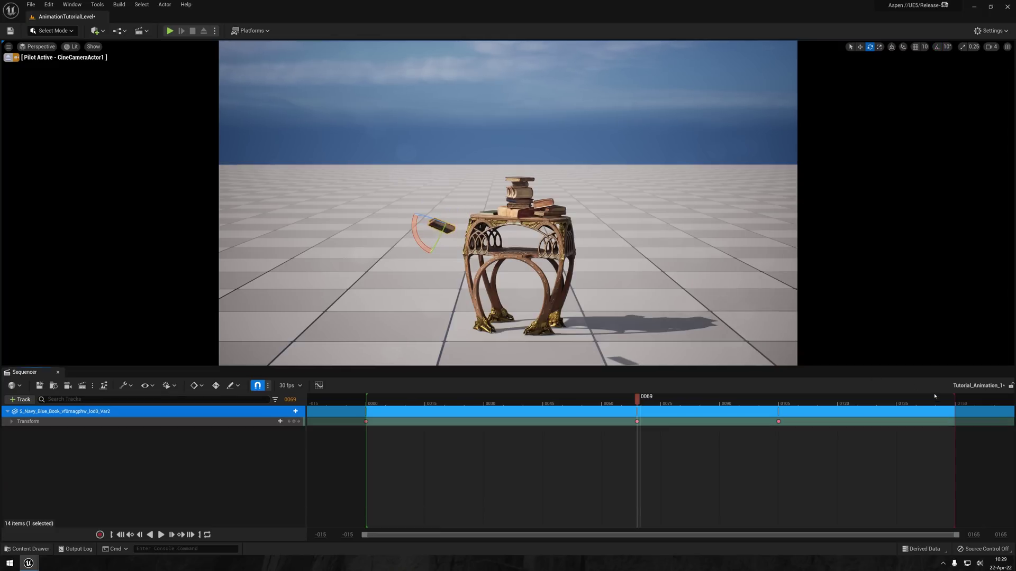
Shorten the sequence's playback range to end at frame 120 and preview the animation from frame 0.
mouse_move(954, 398)
left_mouse_down()
mouse_move(771, 397)
mouse_move(840, 397)
left_mouse_up()
left_click(366, 421)
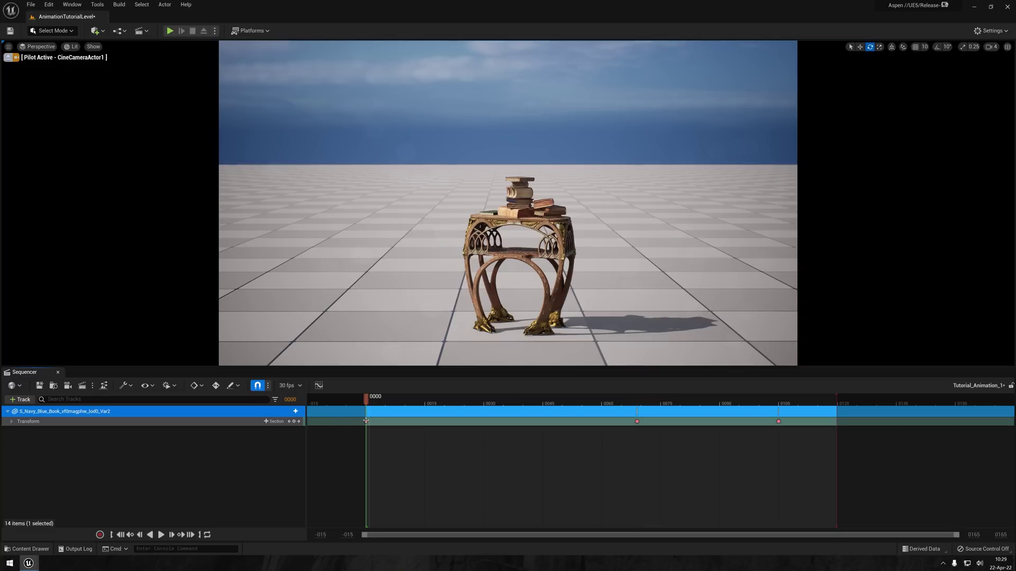
key("space")
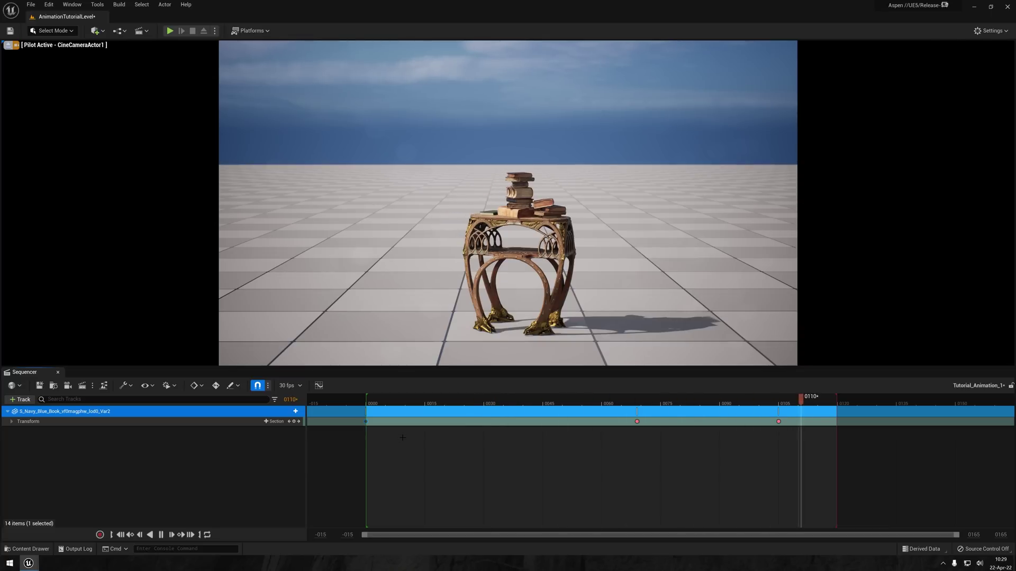
key("space")
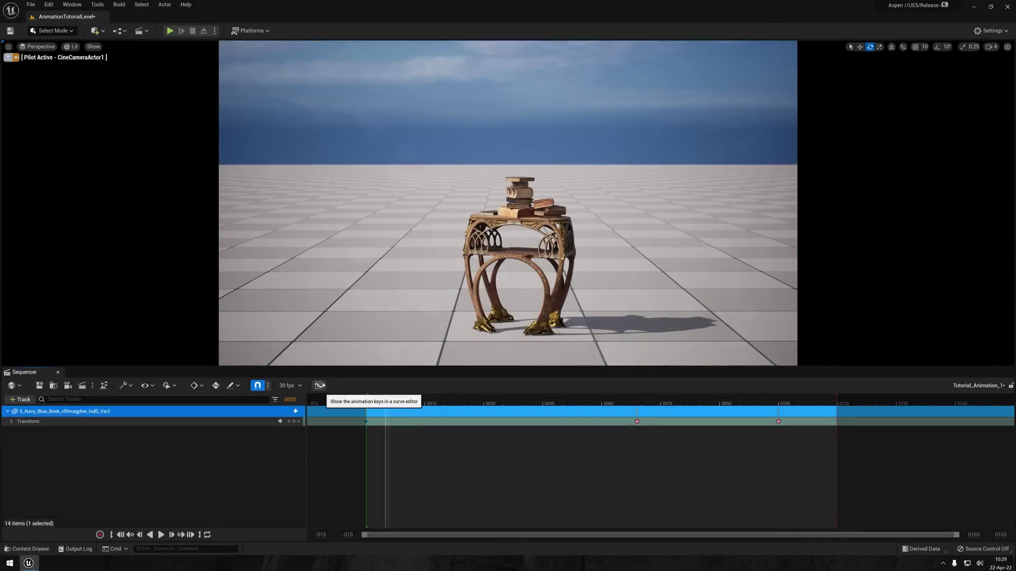
Open the curve editor for the book and display only its Location curves.
left_click(319, 386)
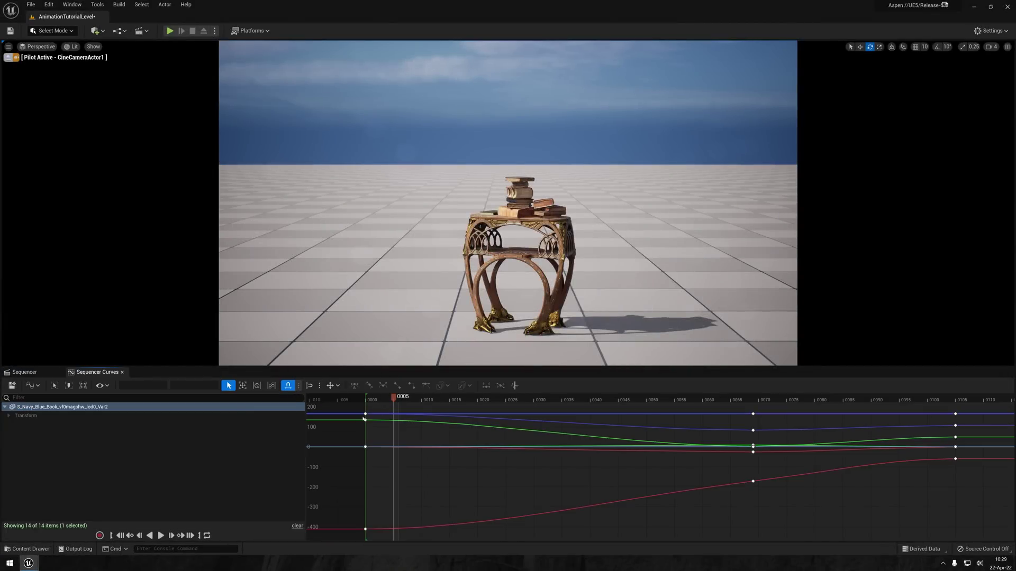
left_click(15, 417)
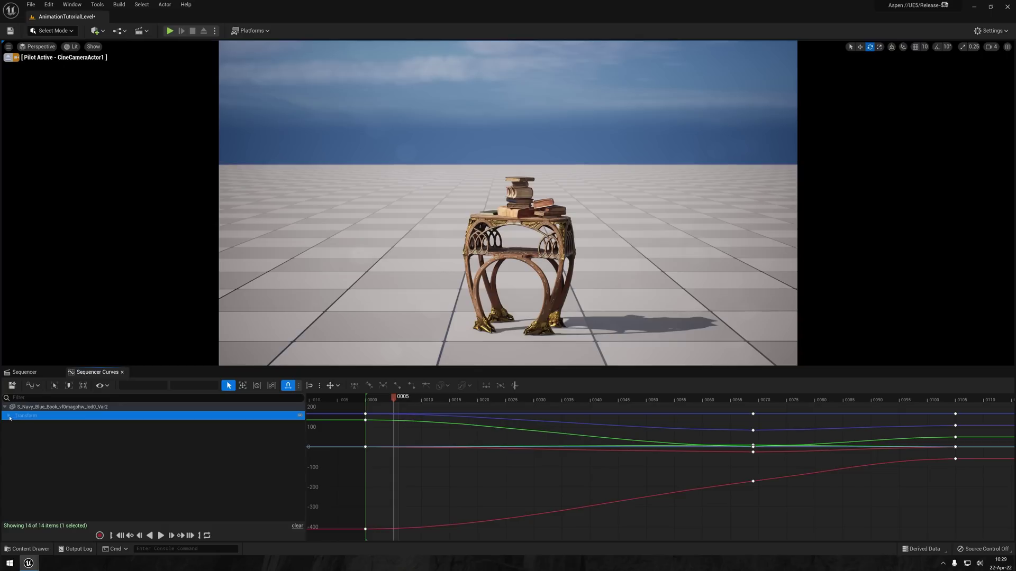
left_click(9, 416)
left_click(40, 425)
scroll(687, 476, "down", 4)
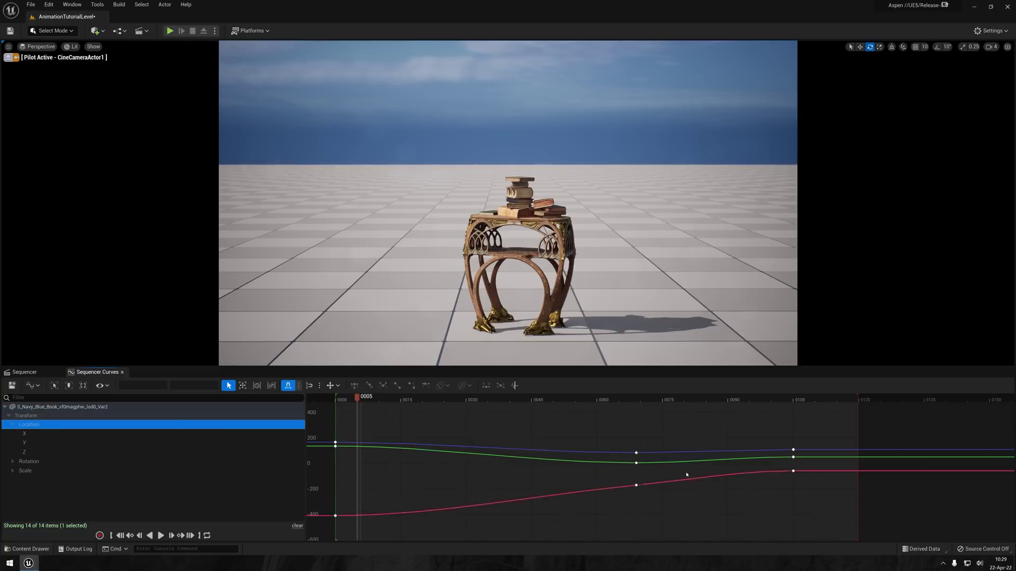
Adjust the tangent of the Location X key at frame 69 and review the Location Y and Z curves.
left_click(44, 434)
left_click(637, 467)
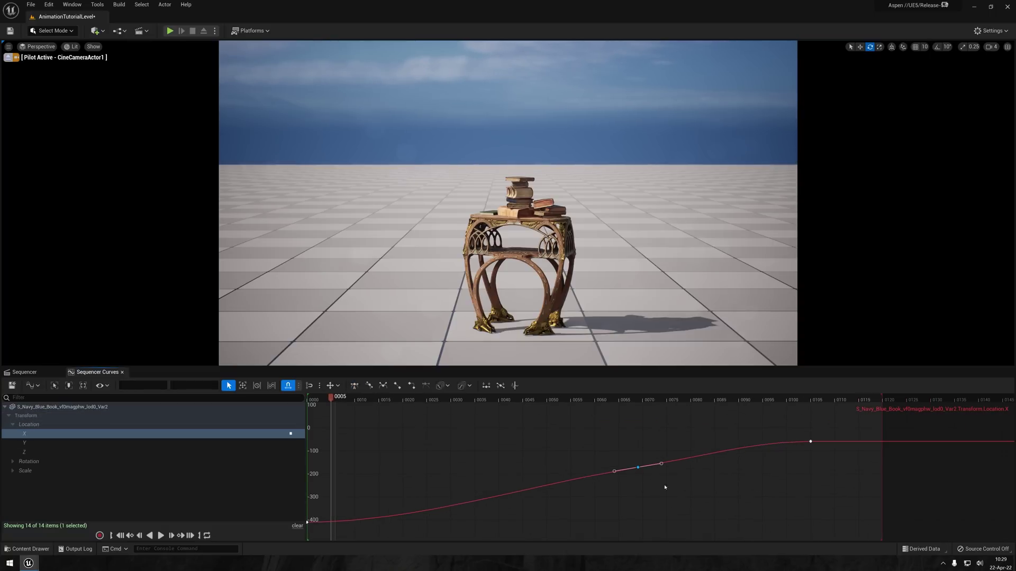
left_click(25, 443)
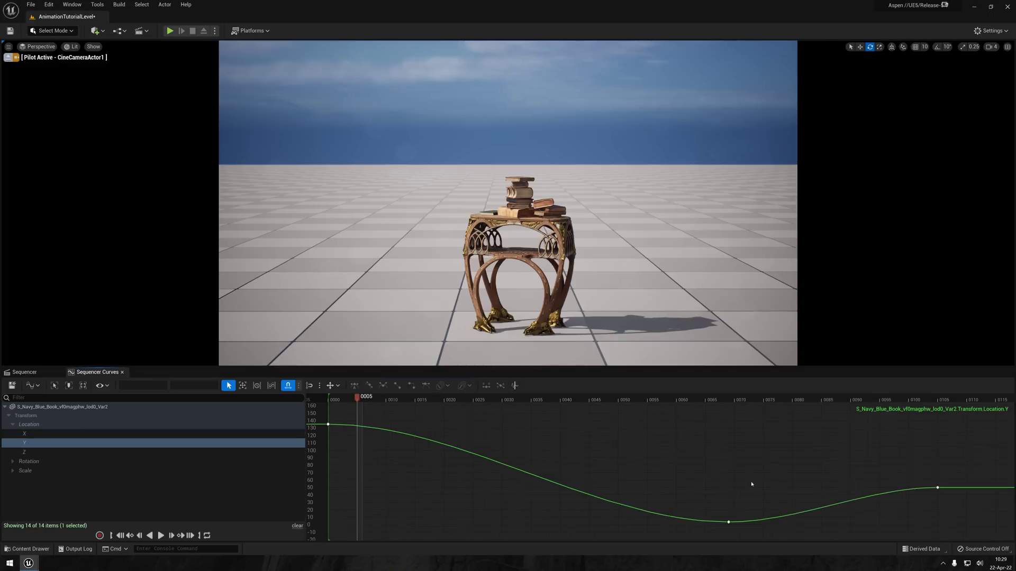
left_click(77, 452)
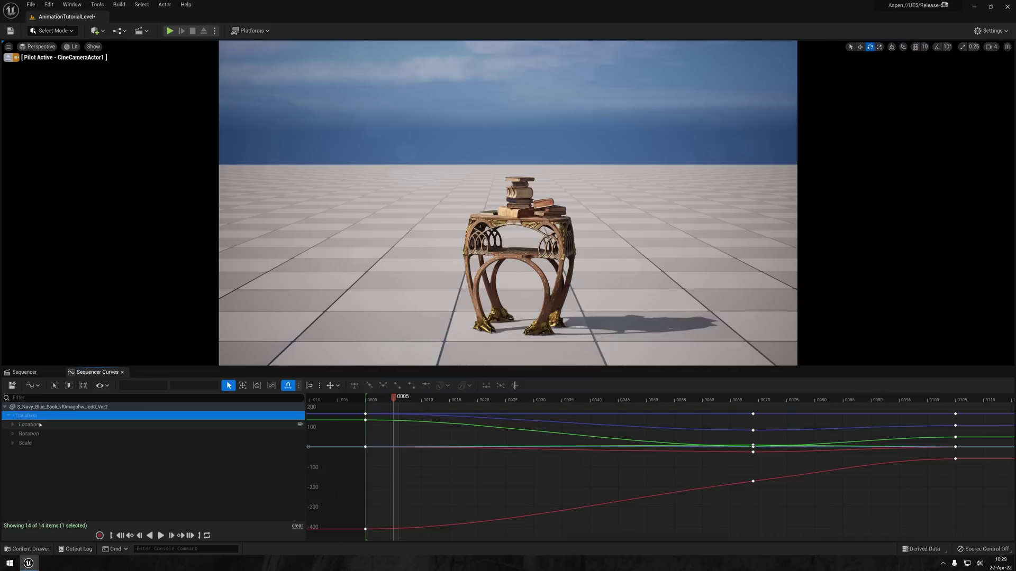
left_click(29, 433)
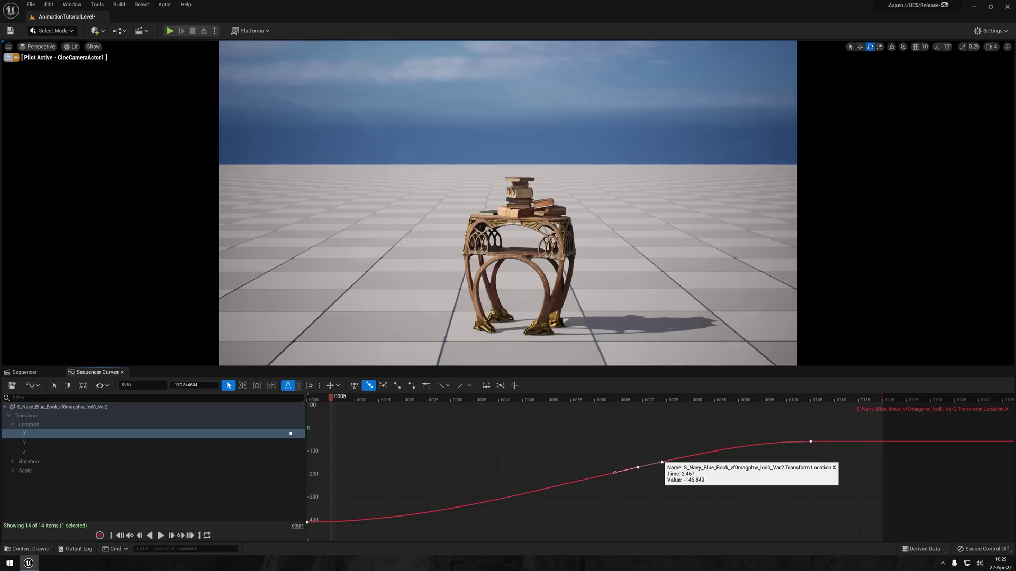
left_click(92, 445)
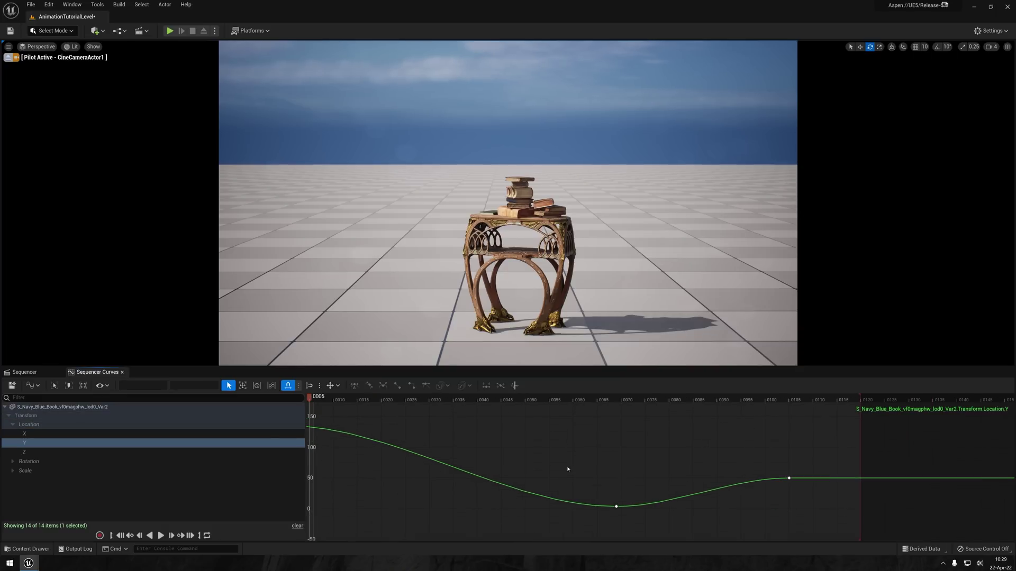
left_click(78, 451)
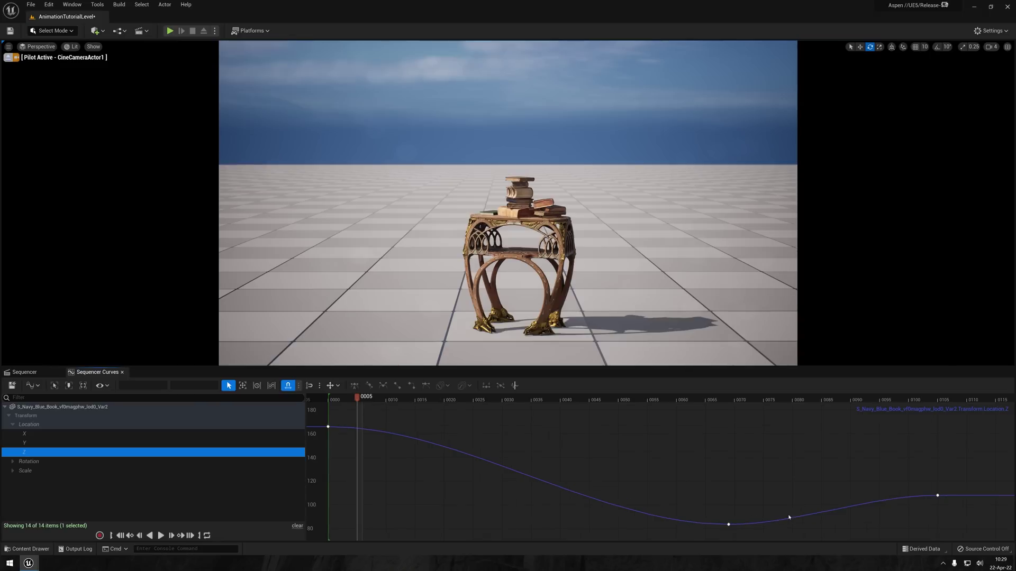
Show the book's Rotation Roll curve and adjust the tangent of its key at frame 69.
left_click(13, 461)
left_click(23, 470)
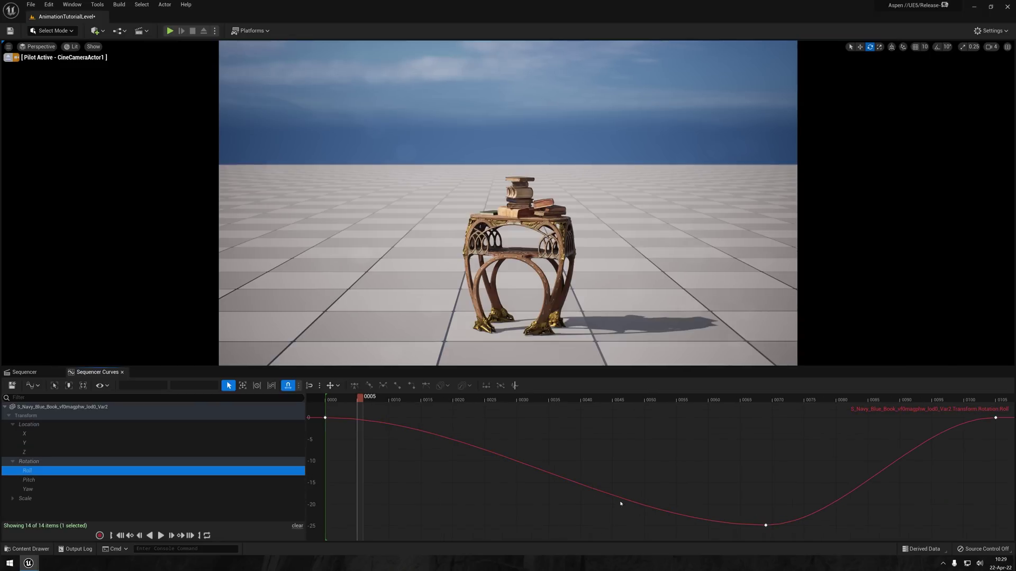
left_click_drag(728, 507, 788, 522)
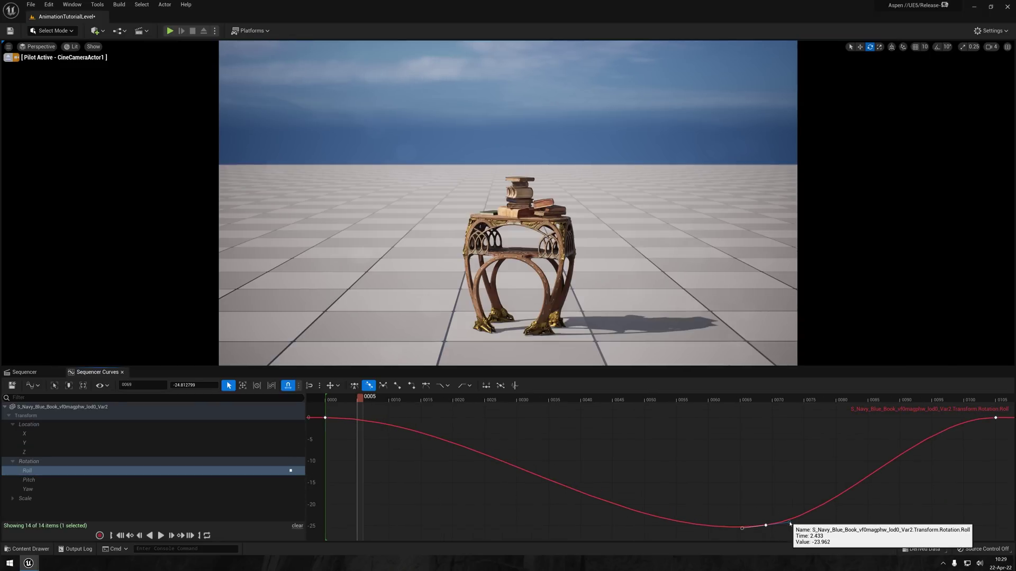
Show the Rotation Pitch curve, adjust the tangent of its frame 69 key, and preview the book's motion from the start.
left_click(122, 488)
left_click(123, 480)
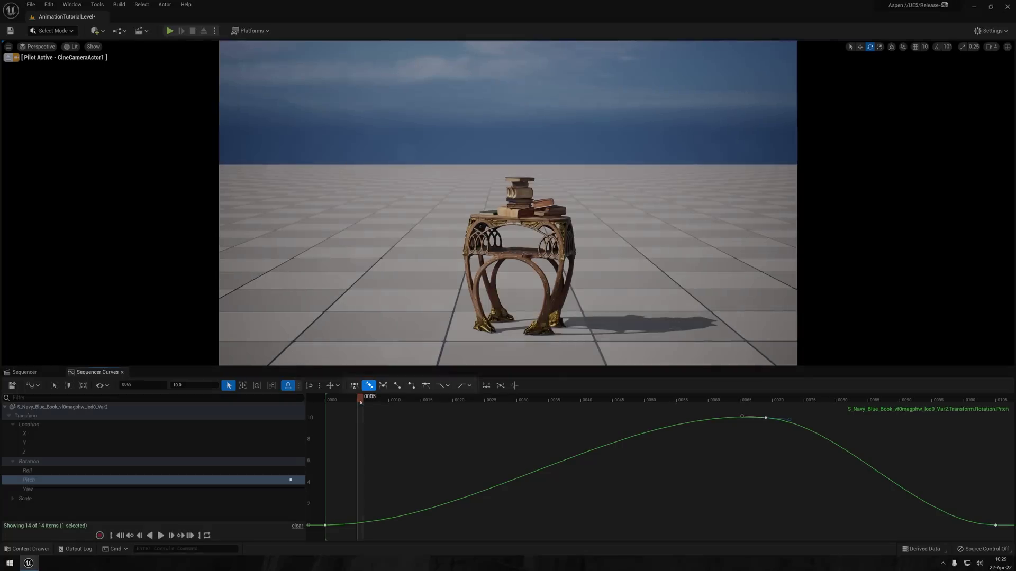
left_click_drag(360, 398, 334, 400)
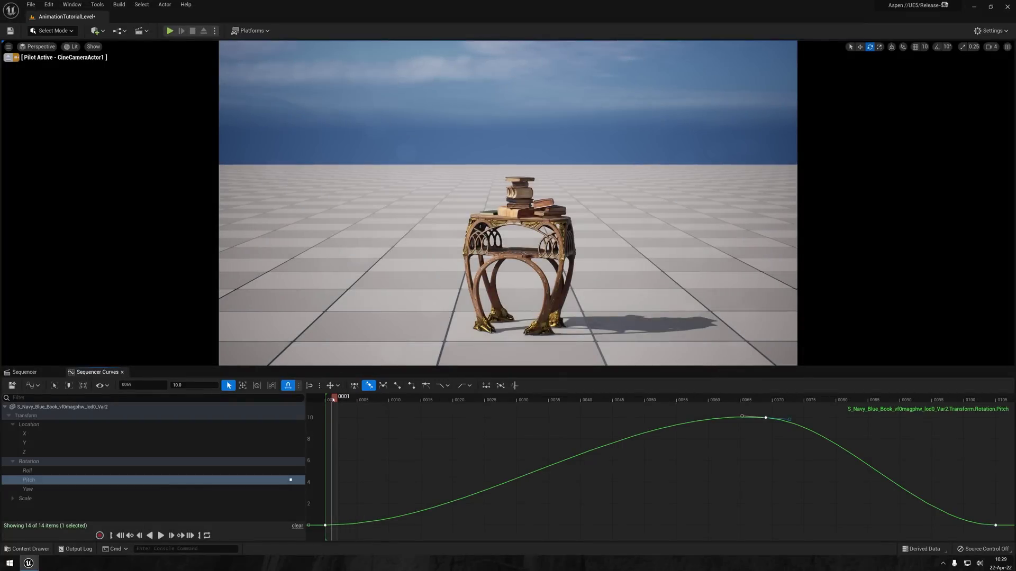
key("space")
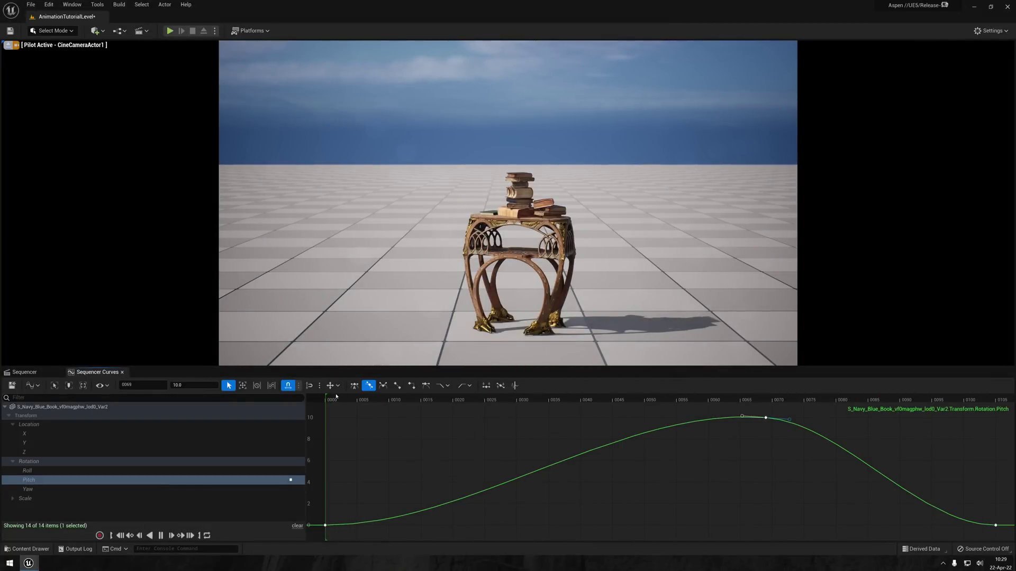
key("space")
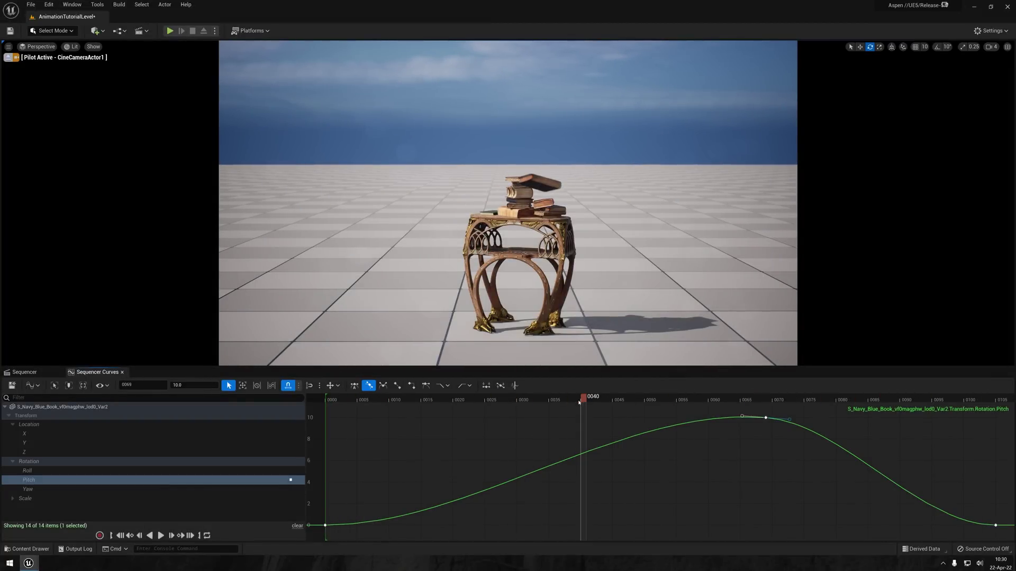
left_click_drag(580, 402, 679, 401)
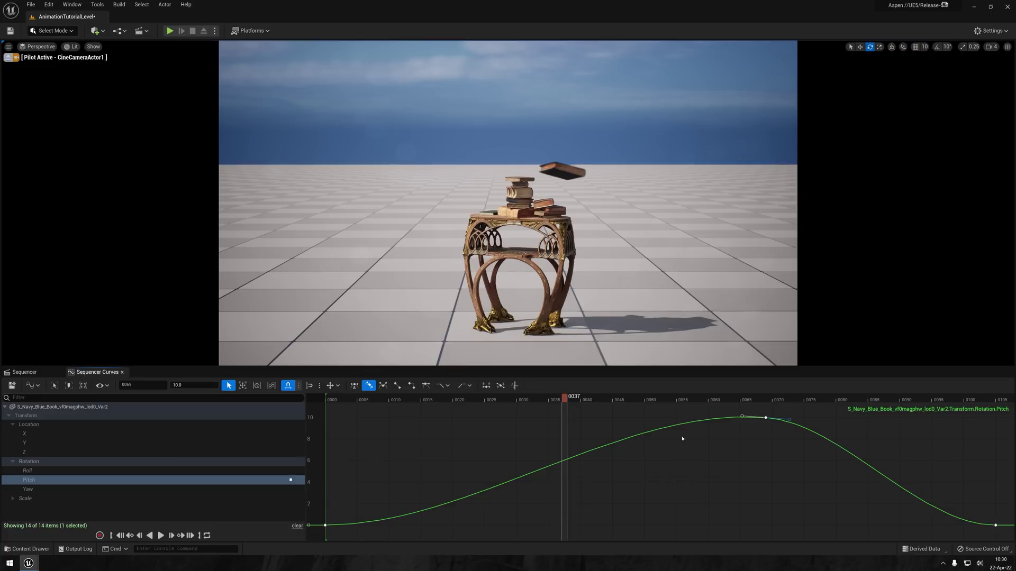
Move the middle Rotation Pitch key to frame 37 and raise it to about 12.6.
left_click_drag(765, 417, 757, 388)
scroll(748, 429, "down", 4)
right_click_drag(714, 436, 712, 461)
left_click_drag(699, 426, 639, 396)
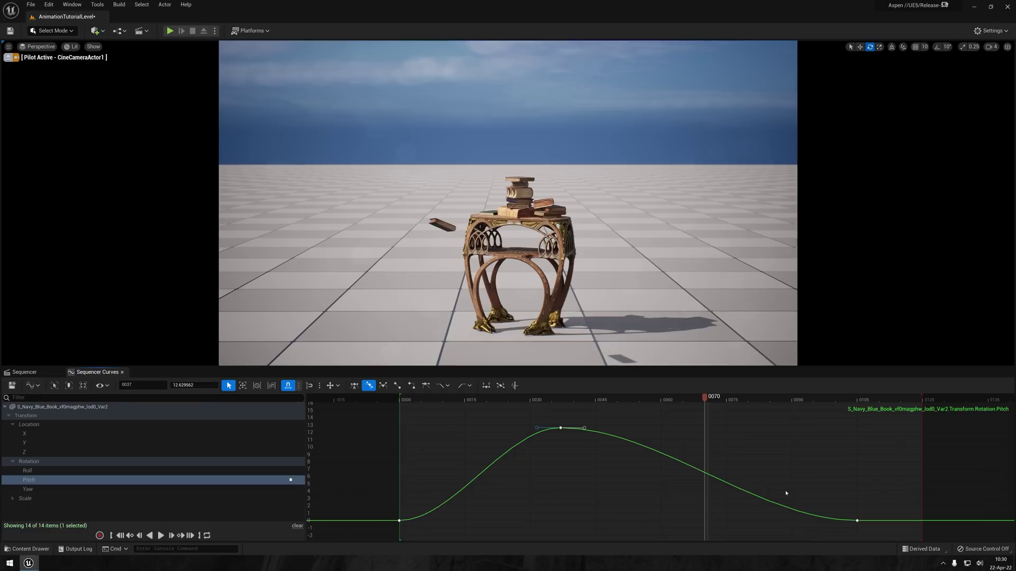
Add a Rotation Pitch key at frame 68 and lower it to about 2.19.
middle_click_drag(702, 472, 697, 503)
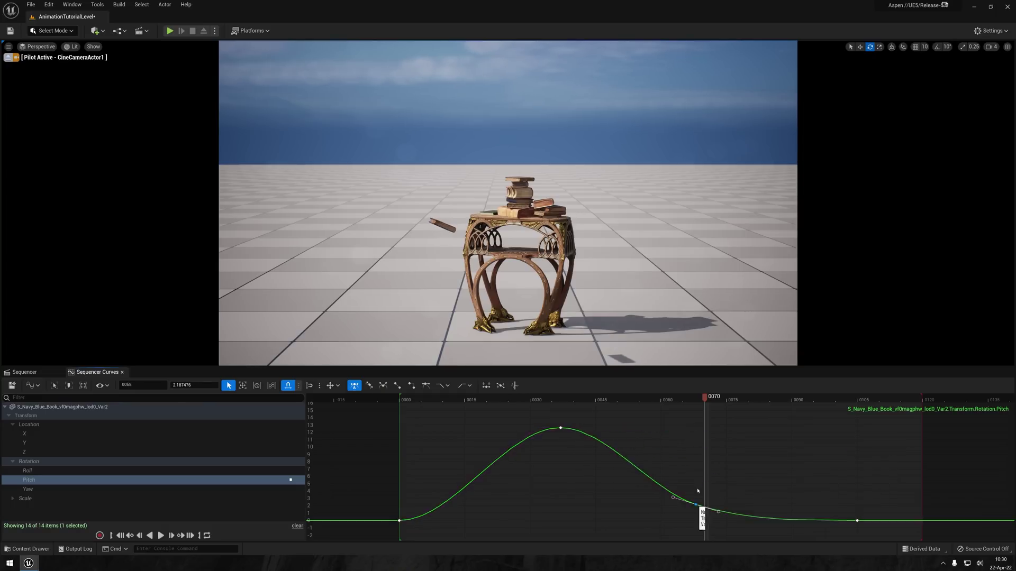
scroll(730, 498, "down", 5)
right_click_drag(749, 491, 728, 425)
left_click_drag(683, 435, 683, 463)
Show the Rotation Yaw curve, raise its frame 69 key to about 179.65, and play the animation.
left_click(206, 489)
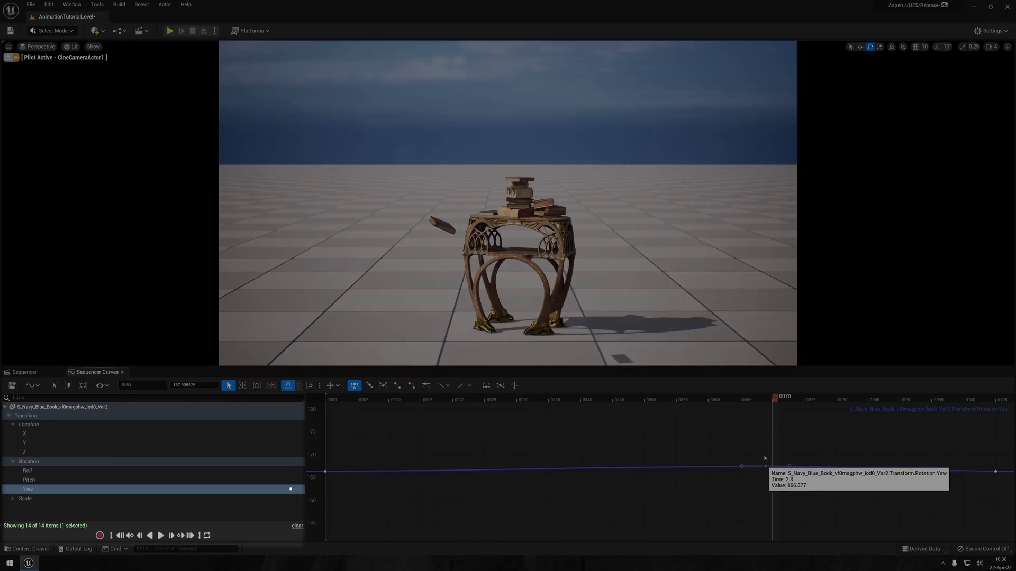
left_click_drag(766, 471, 766, 411)
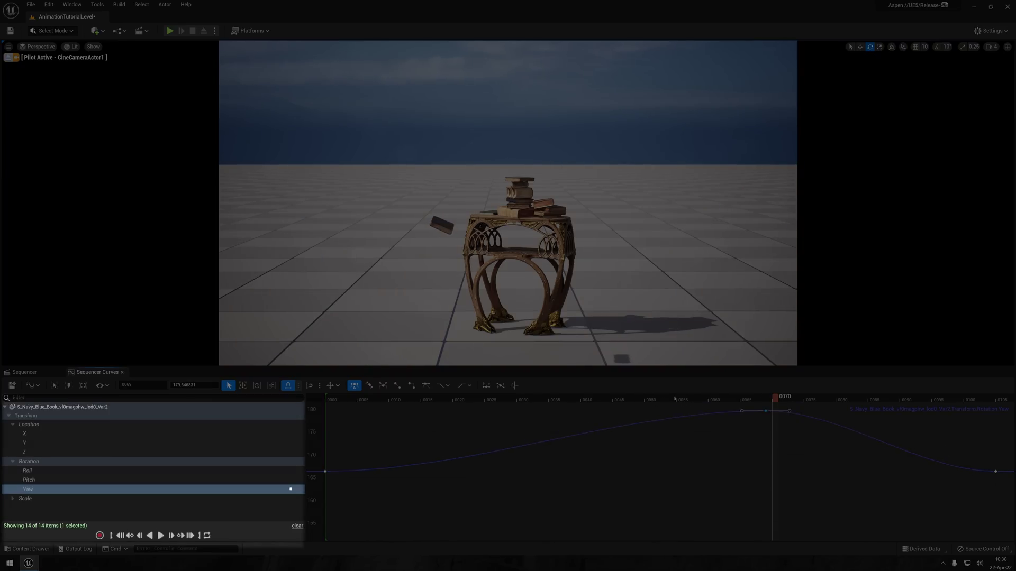
left_click_drag(675, 399, 598, 409)
key("space")
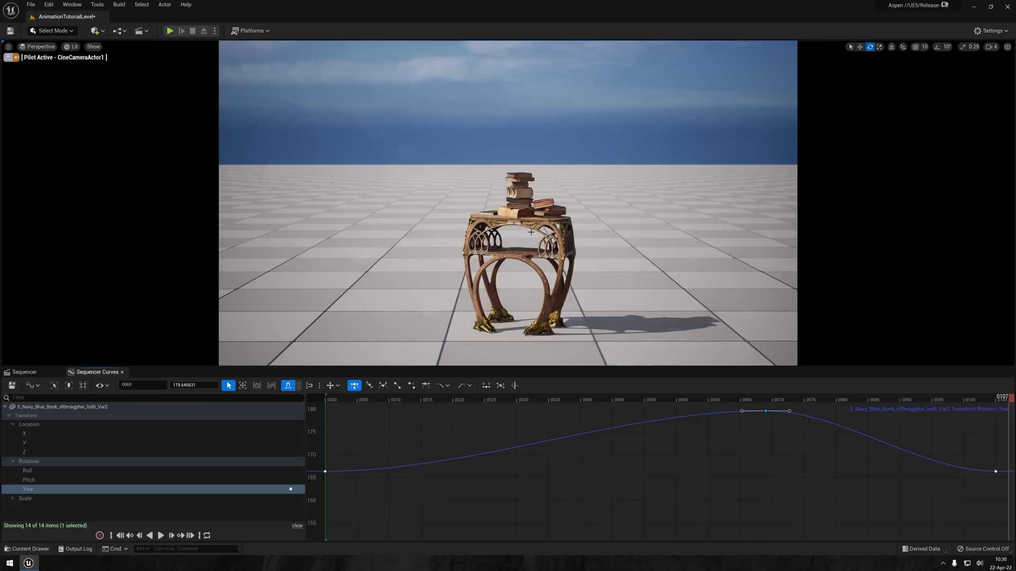
Move the viewport close to the book stack in Unlit mode and scrub to the book's landing around frame 105.
right_click_drag(526, 232, 529, 218)
key("w")
scroll(833, 449, "down", 3)
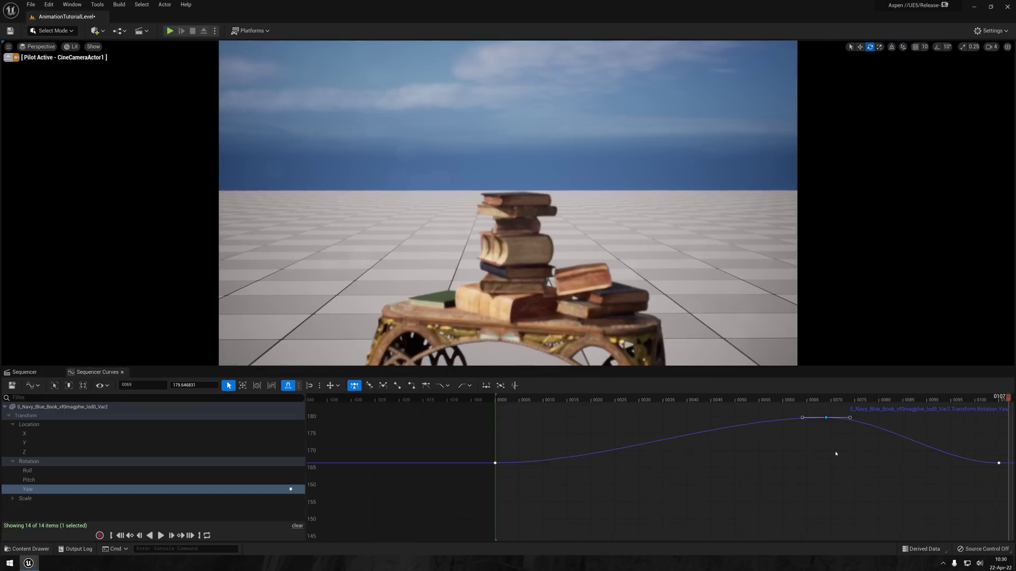
right_click_drag(836, 454, 519, 484)
mouse_move(694, 318)
right_mouse_down()
mouse_move(694, 304)
mouse_move(695, 314)
right_mouse_up()
key("alt+3")
mouse_move(694, 399)
left_mouse_down()
mouse_move(627, 405)
mouse_move(678, 403)
left_mouse_up()
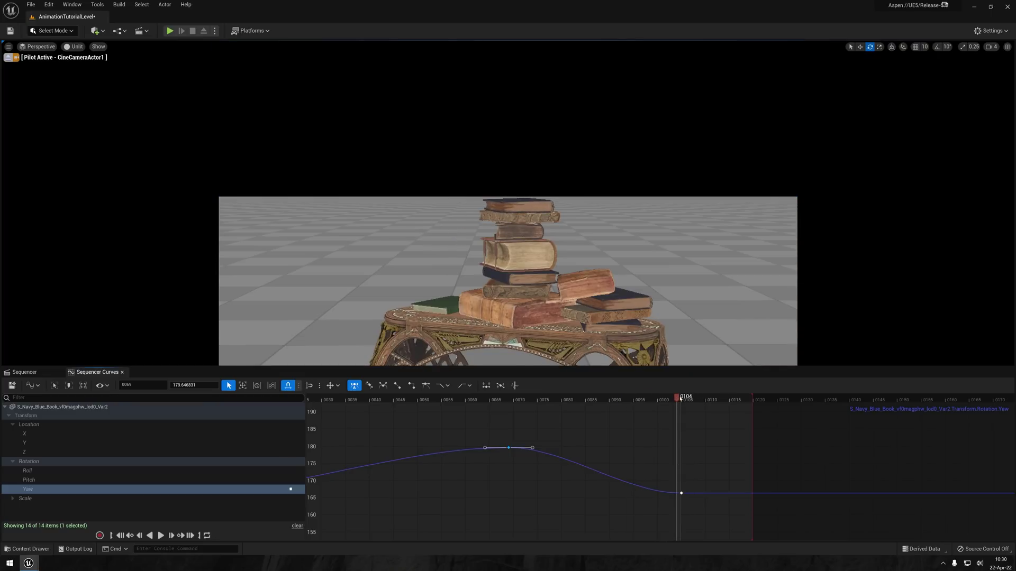
Move the last Rotation Yaw key to frame 100 and the Yaw peak key to frame 64.
left_click_drag(681, 493, 657, 493)
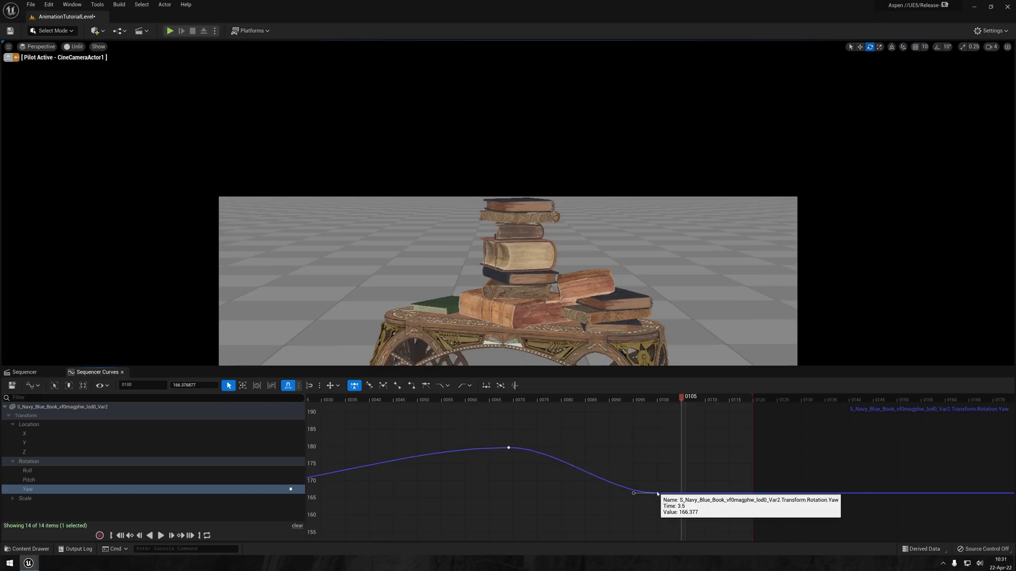
left_click_drag(508, 448, 484, 448)
left_click_drag(674, 404, 661, 402)
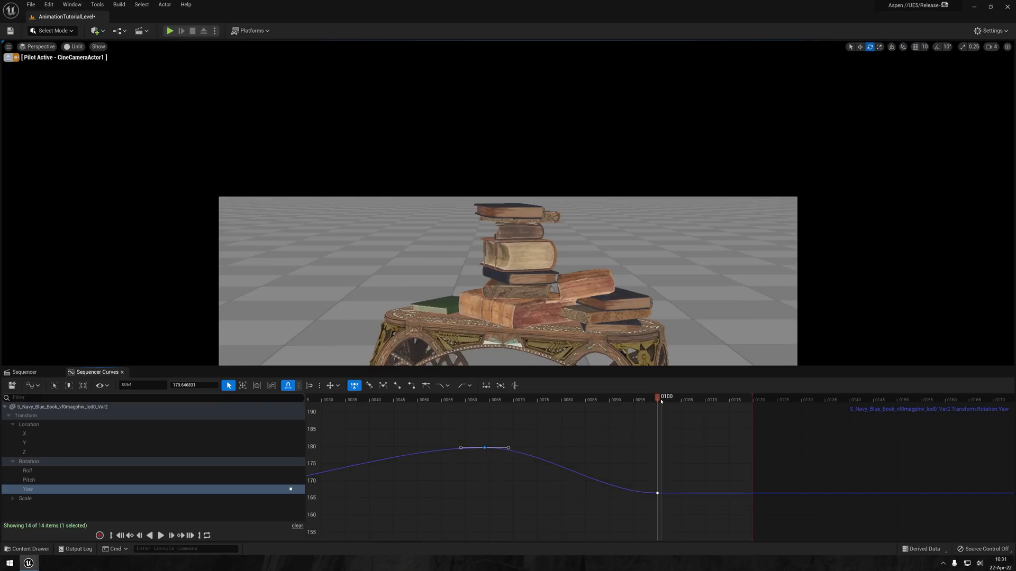
left_click_drag(657, 493, 628, 481)
Show the Location Z curve, add a key at frame 100 at about 132.65, and preview the landing.
left_click(24, 452)
key("space")
key("space")
left_click(650, 493)
key("space")
key("space")
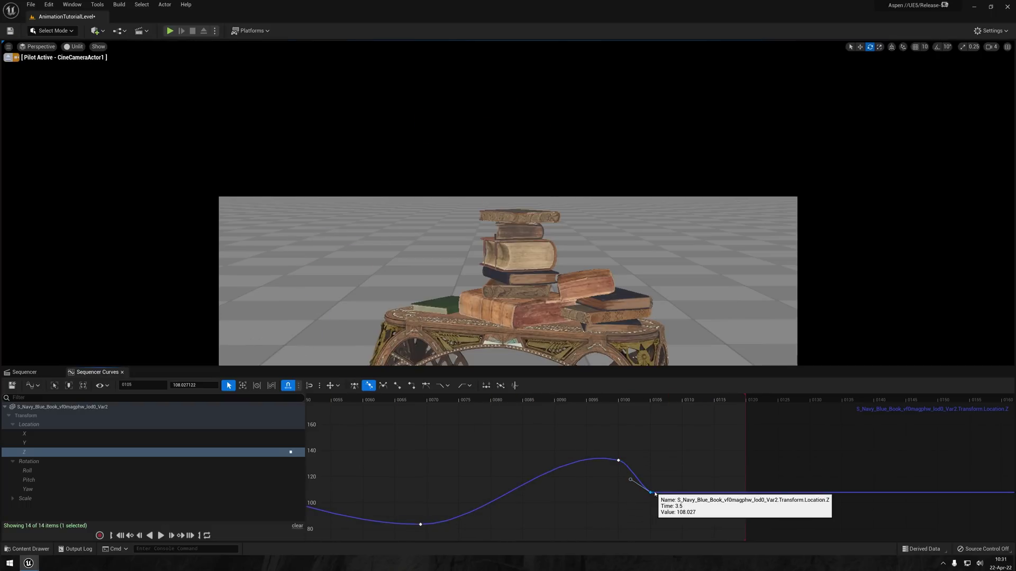
Give the Location Z key at frame 100 weighted, broken tangents and adjust both of its handles.
right_click(620, 462)
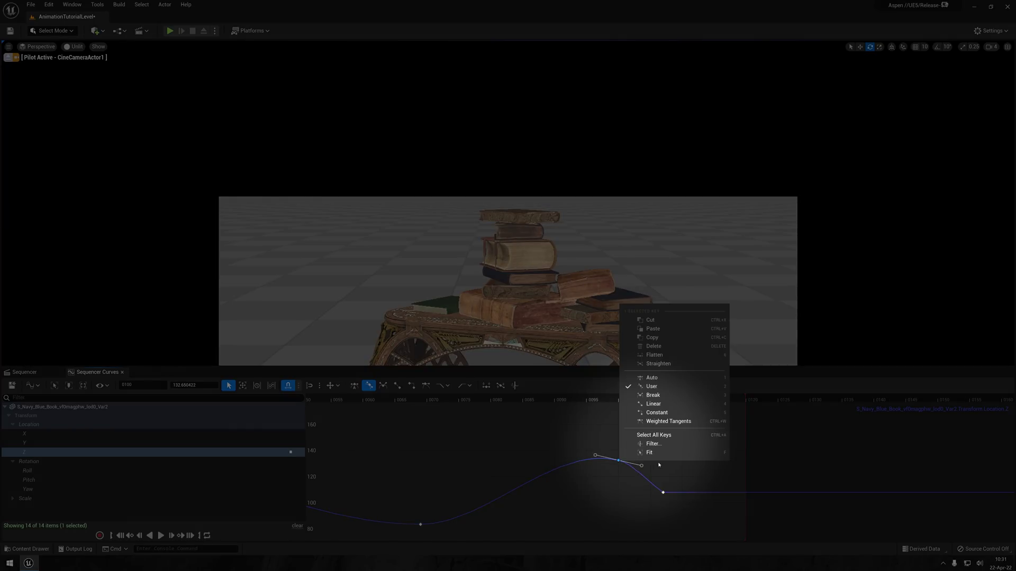
left_click(666, 422)
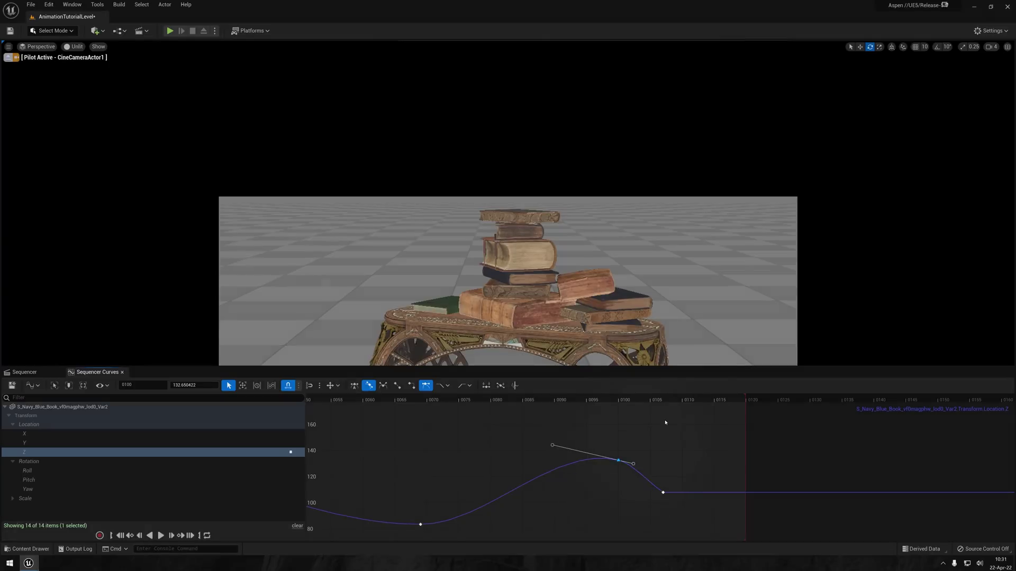
right_click(618, 462)
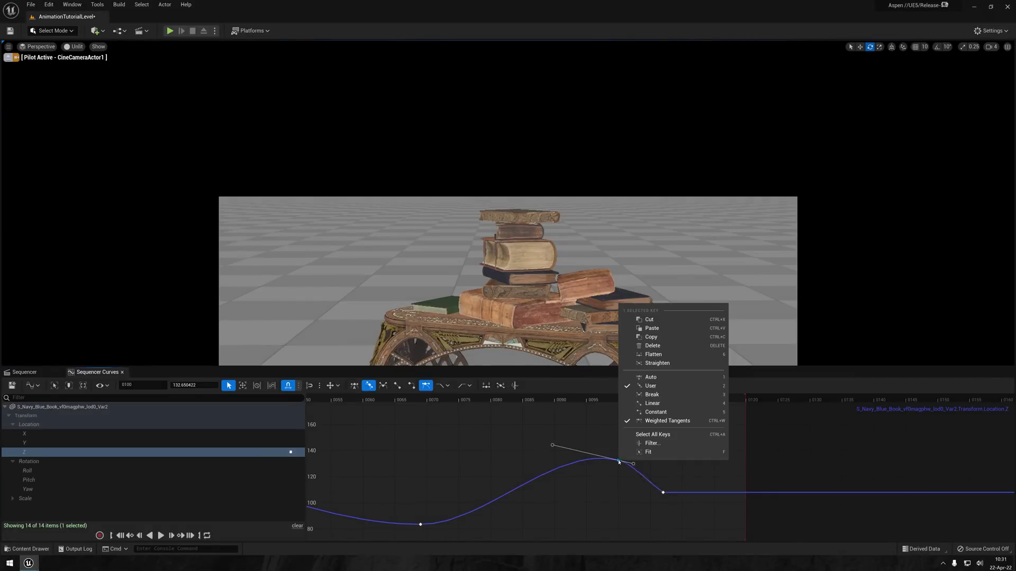
left_click(652, 394)
left_click(618, 460)
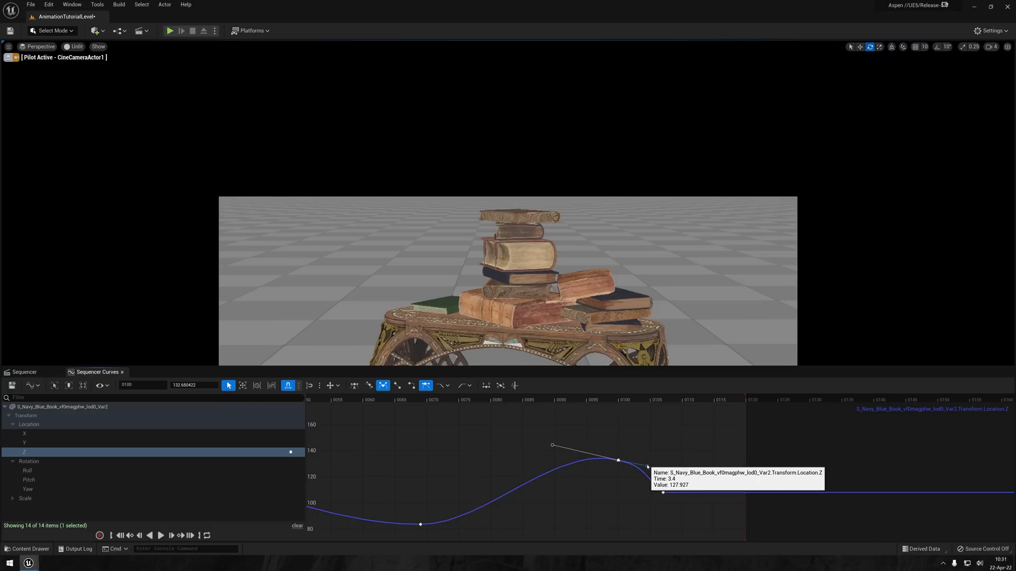
left_click_drag(552, 445, 549, 449)
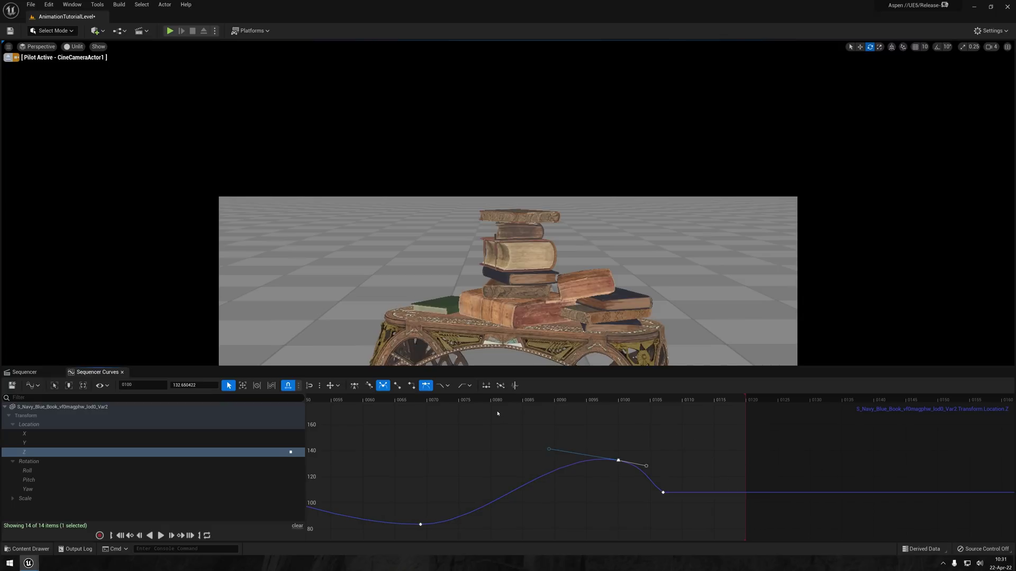
Preview the landing, move the last Location Z key to frame 110, and raise the frame 100 key to about 136.7.
key("space")
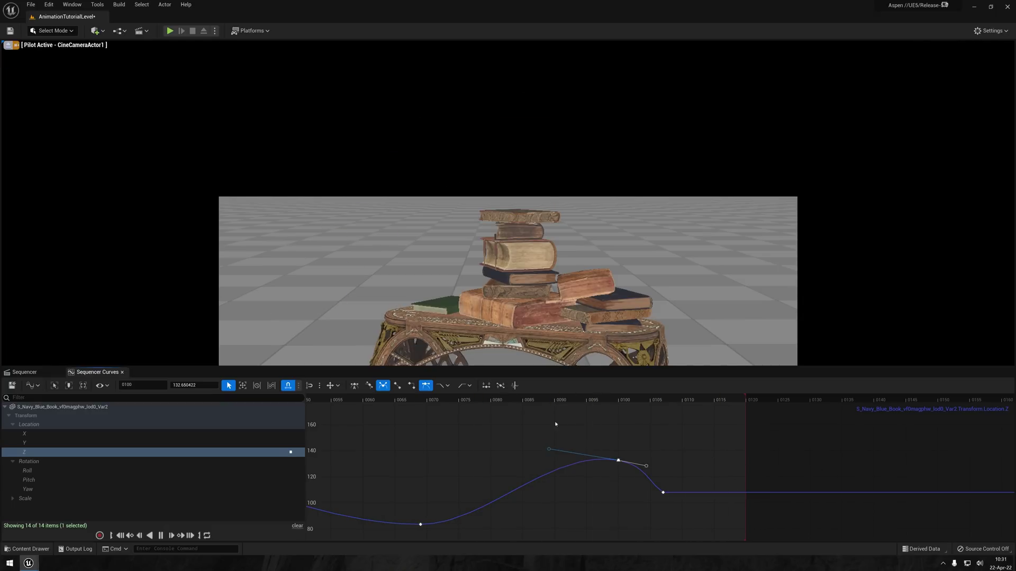
key("space")
left_click(482, 400)
key("space")
Replay the landing and lower the Location Z key at frame 100 to about 129.6.
key("space")
left_click(487, 400)
left_click_drag(662, 493, 618, 455)
left_click(618, 460)
left_click(523, 401)
key("space")
key("space")
left_click(525, 402)
key("space")
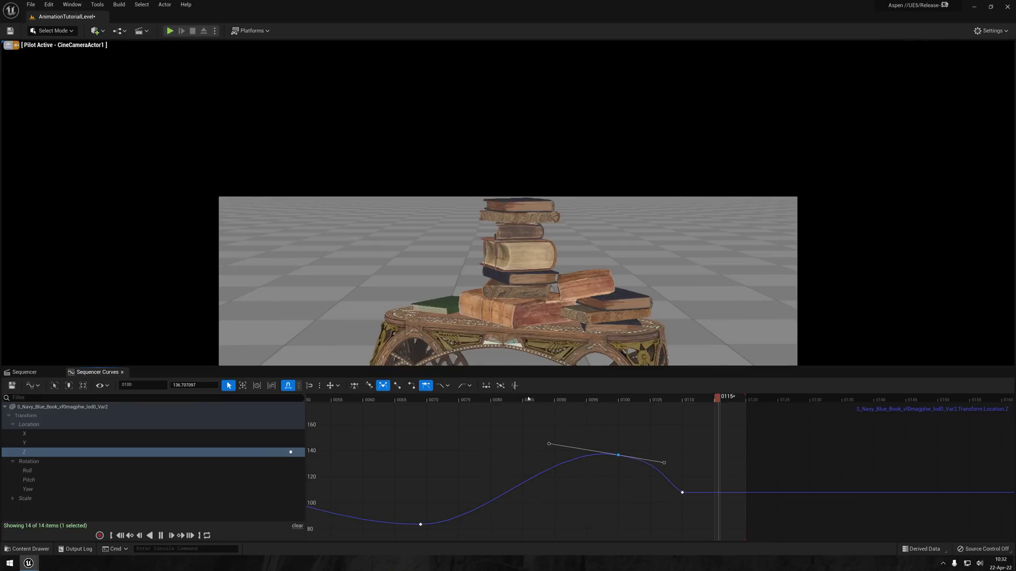
key("space")
key("space")
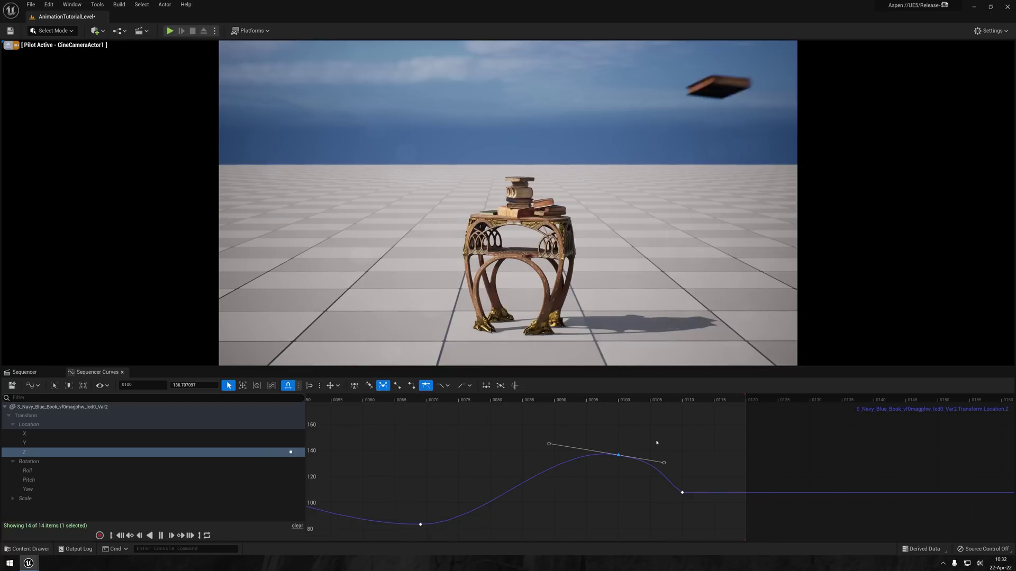
left_click_drag(622, 450, 622, 459)
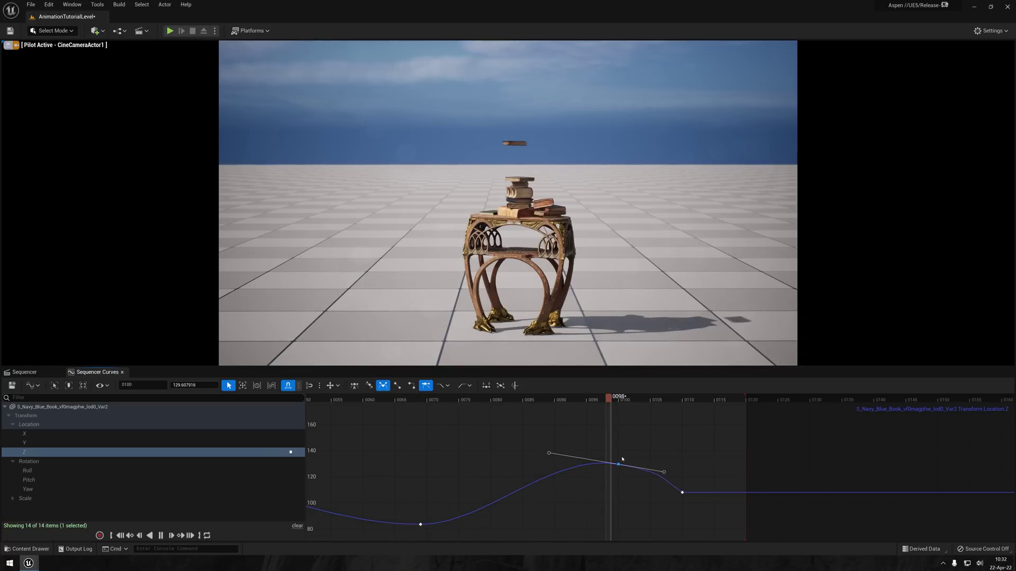
key("space")
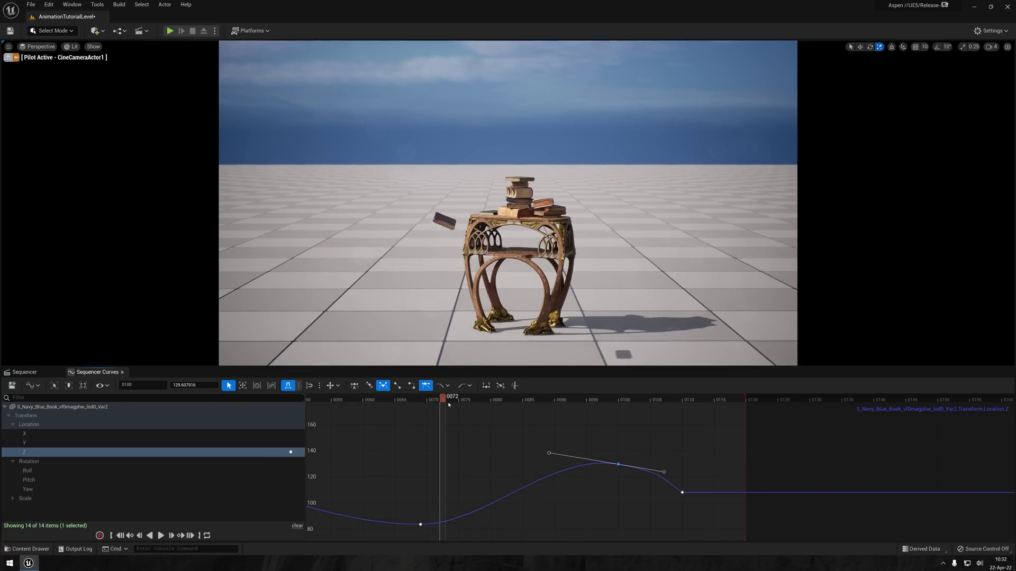
Show the Rotation Yaw curve and add a key at frame 84 raised to about 183.4.
left_click(50, 481)
left_click(50, 489)
right_click_drag(793, 460, 585, 464)
left_click_drag(629, 472, 633, 365)
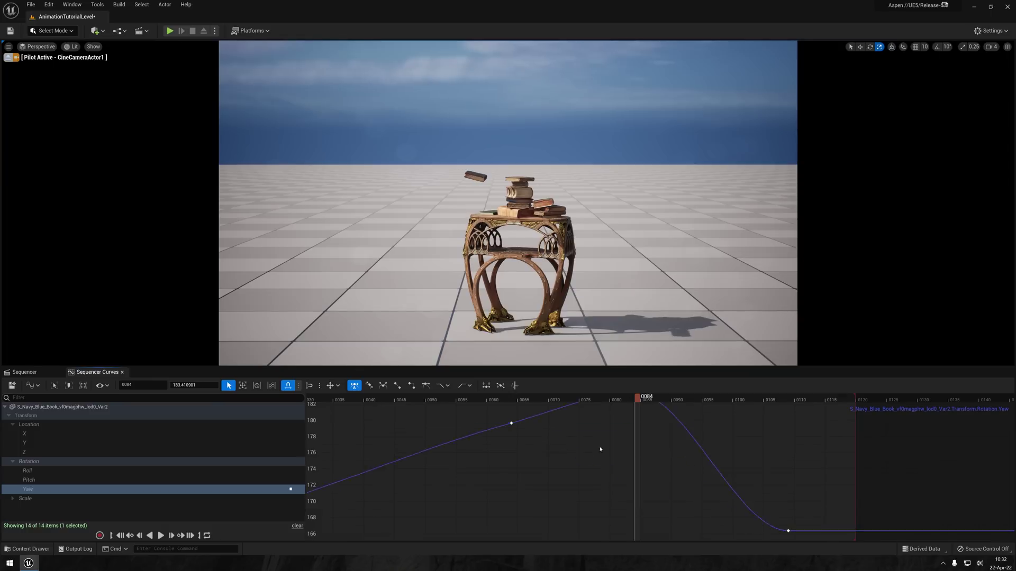
right_click_drag(601, 449, 570, 508)
left_click(480, 480)
left_click(503, 470)
Show the Rotation Roll curve, add a key at frame 83 at about 9.23, and preview the animation.
left_click(28, 470)
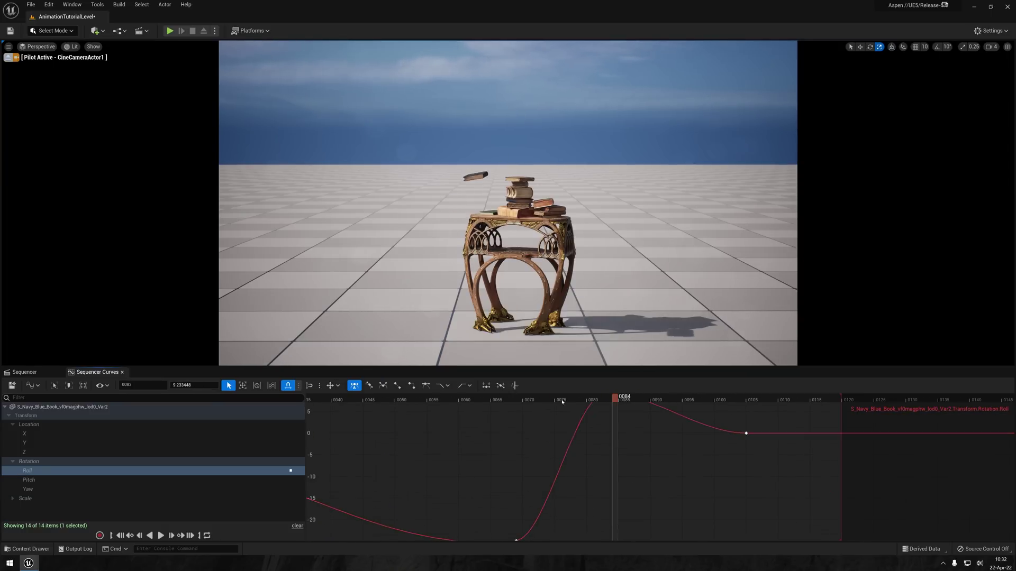
key("space")
key("space")
Try Linear interpolation on the Location X, Y and Z keys at frame 0 in Sequencer, scrub through the motion, and undo it.
left_click(25, 373)
left_click(12, 422)
left_click(16, 430)
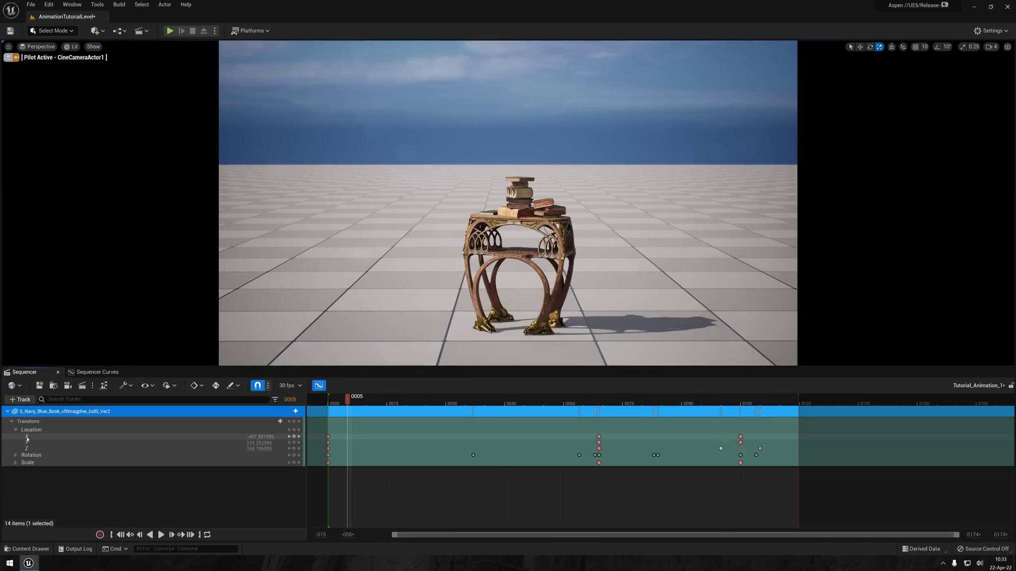
left_click(28, 437)
left_click(31, 449, "shift")
right_click(328, 442)
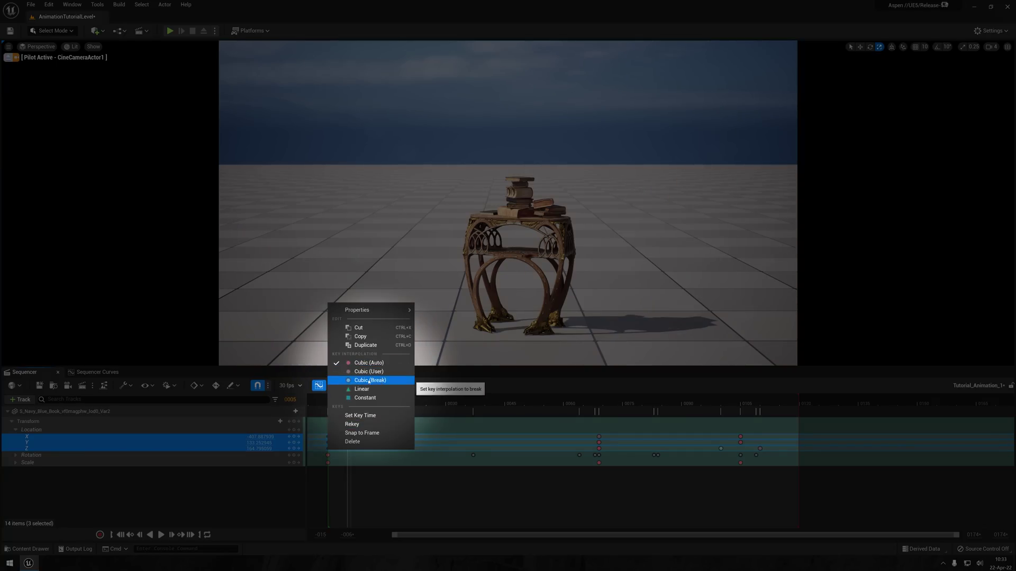
left_click(363, 390)
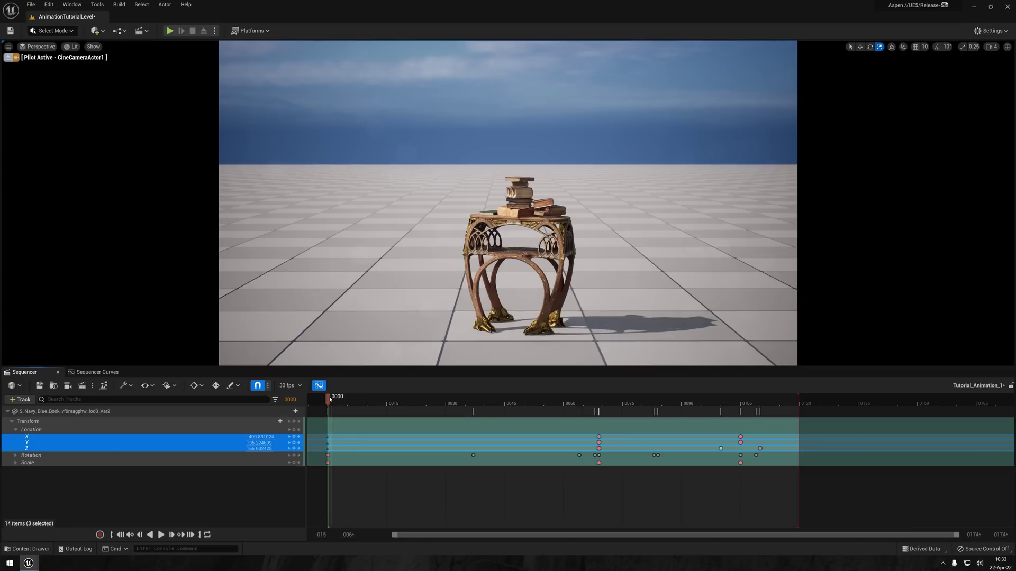
left_click_drag(329, 399, 790, 400)
key("ctrl+z")
Select the Location keys at frame 0 in the curve editor and change their interpolation type.
left_click(106, 372)
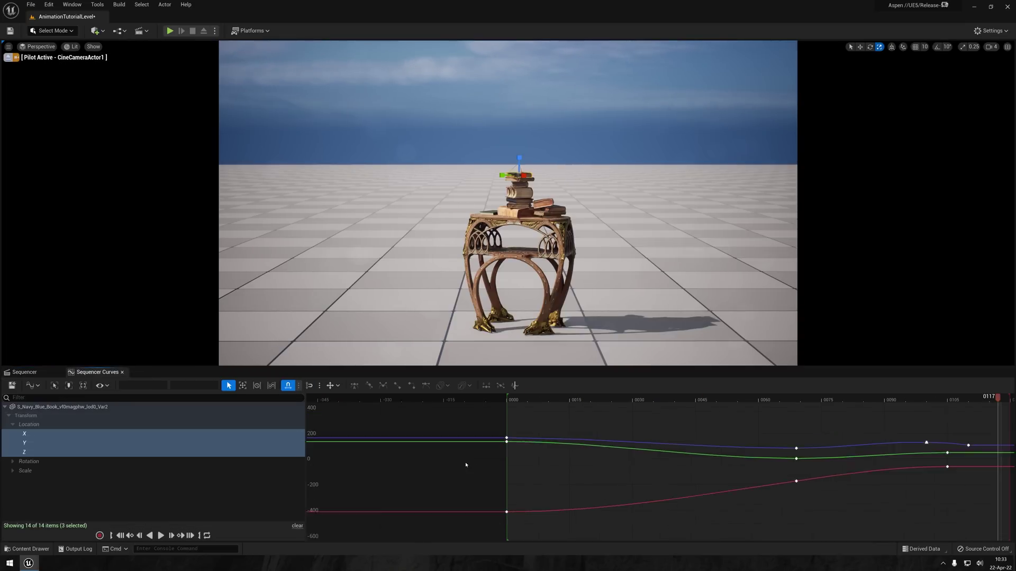
left_click(506, 440)
right_click(507, 440)
left_click(534, 445)
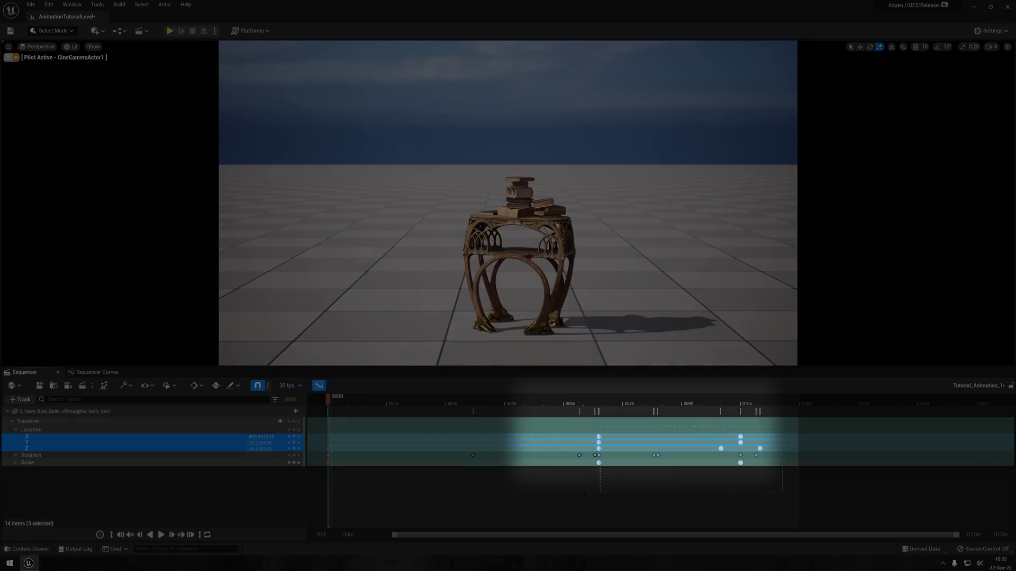
Shift all of the book's keys after frame 0 seven frames earlier in Sequencer and preview the animation from frame 0.
left_click_drag(584, 496, 582, 494)
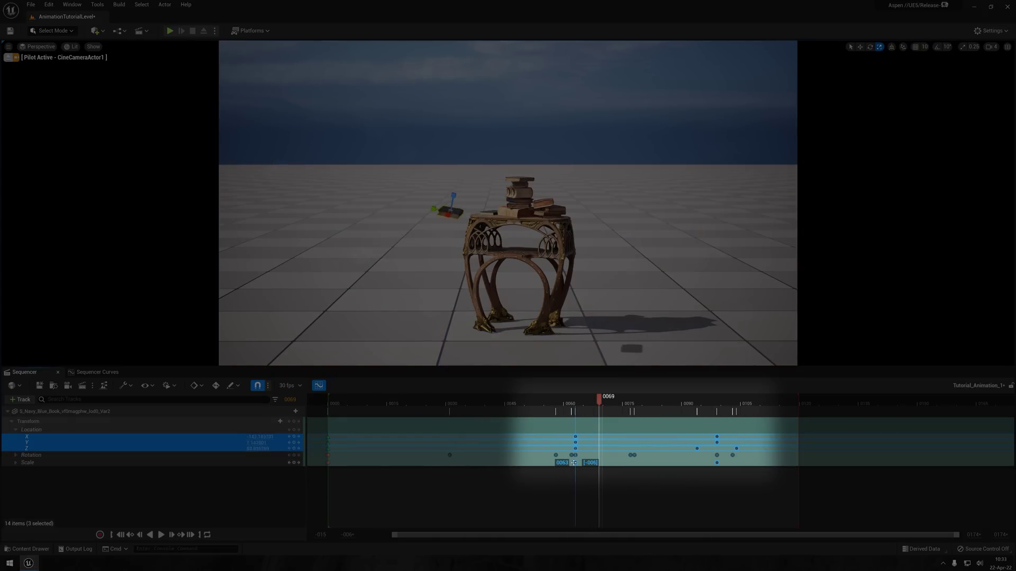
left_click(330, 403)
key("space")
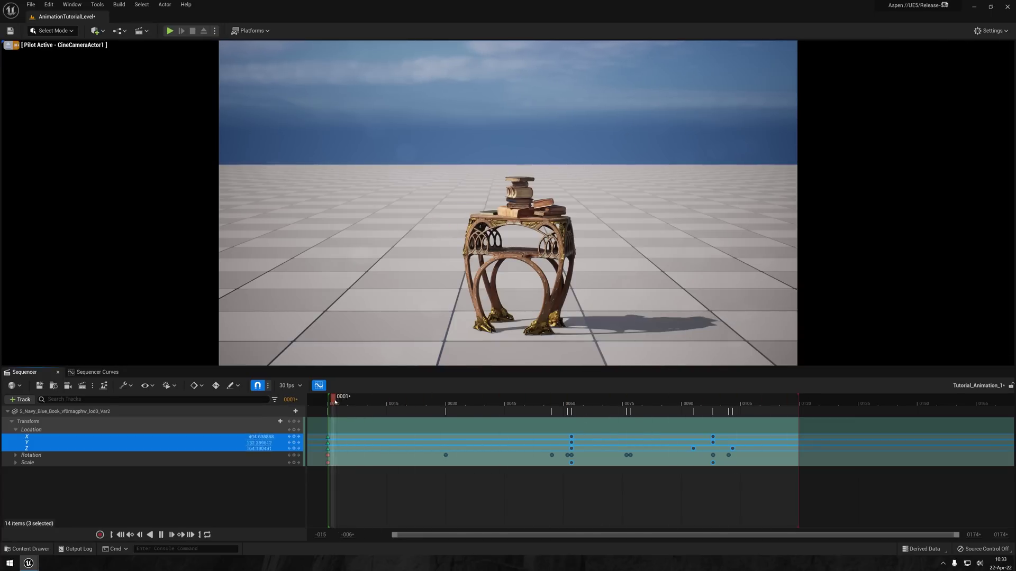
key("space")
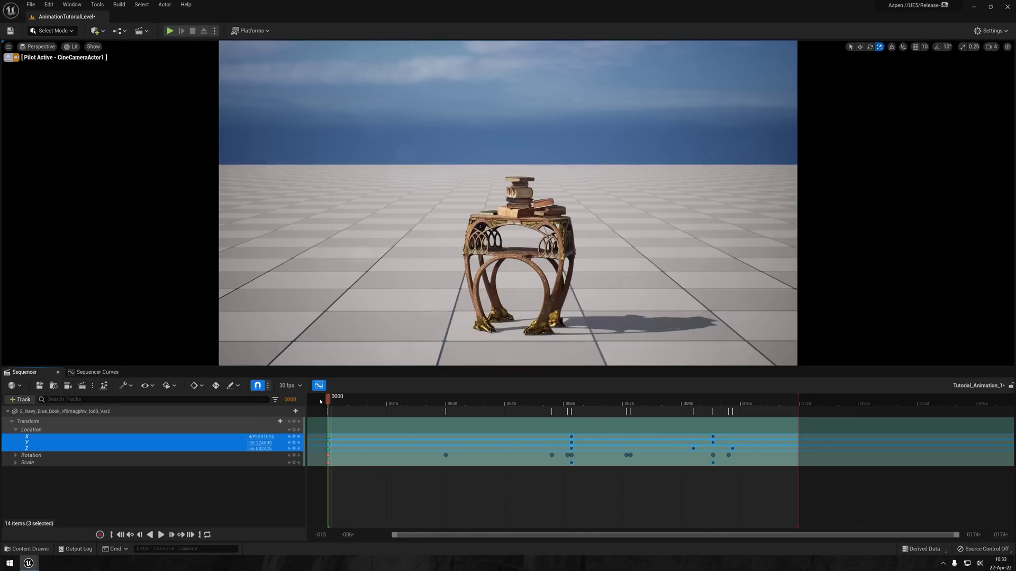
Show the book's Rotation Pitch curve in the curve editor and raise its key at frame 0 to about 19.
left_click(319, 385)
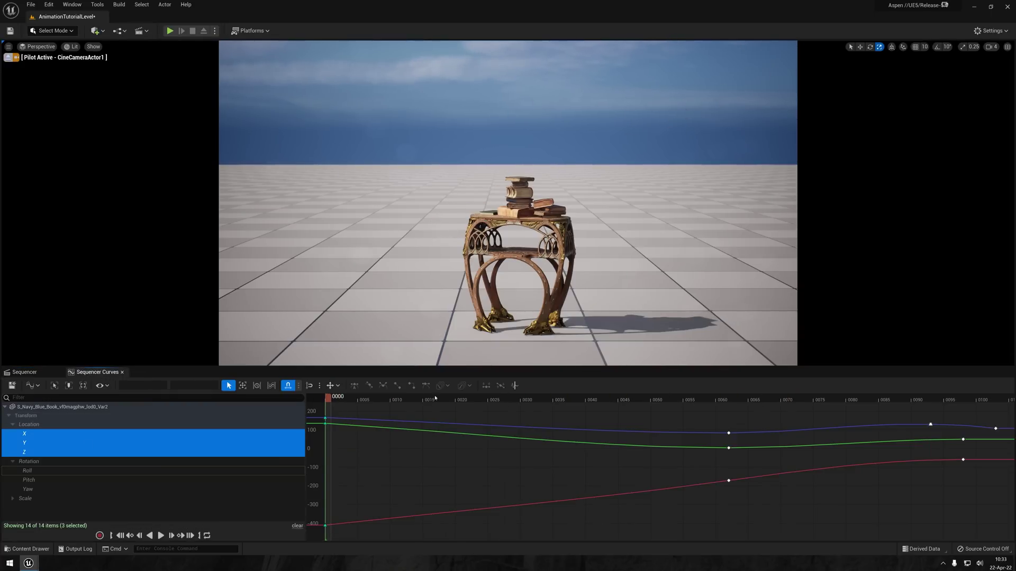
left_click_drag(434, 398, 410, 398)
left_click(130, 479)
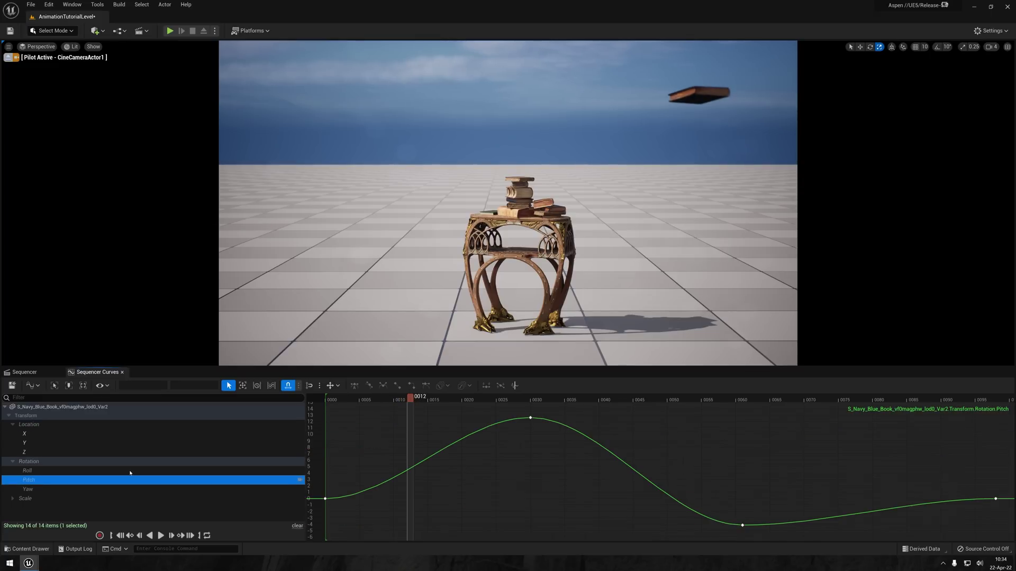
left_click_drag(325, 499, 325, 385)
scroll(408, 476, "down", 3)
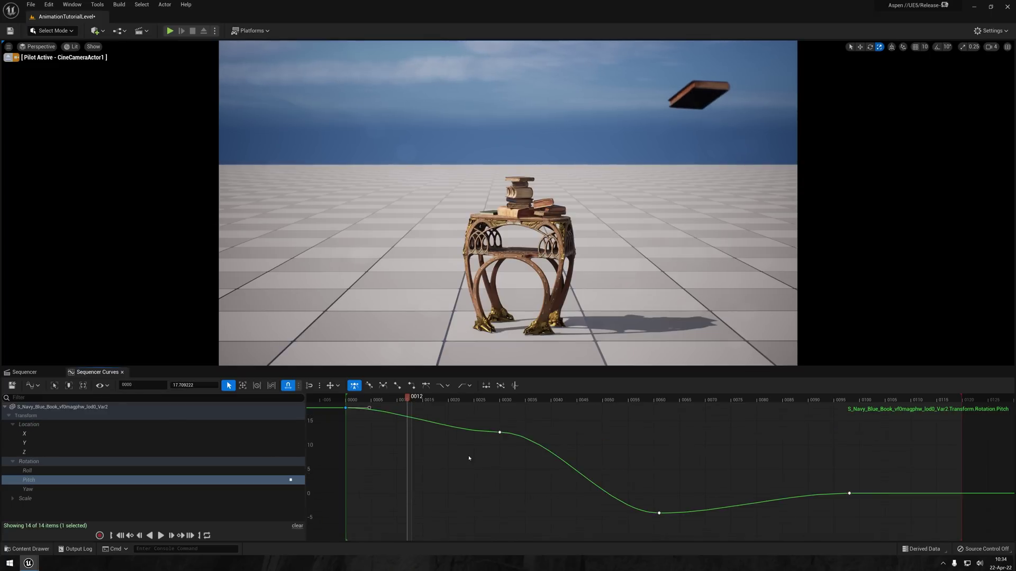
right_click_drag(469, 459, 472, 482)
left_click_drag(348, 431, 372, 427)
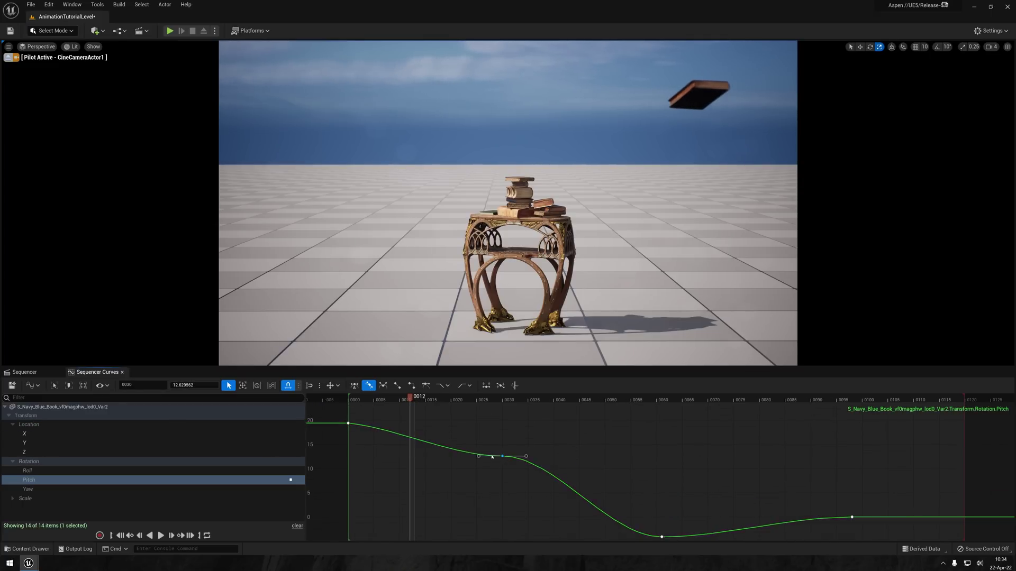
Tilt the tangents of the Rotation Pitch key at frame 30 downward to smooth the curve, and preview the animation from the start.
left_click_drag(492, 456, 480, 449)
left_click(356, 402)
key("space")
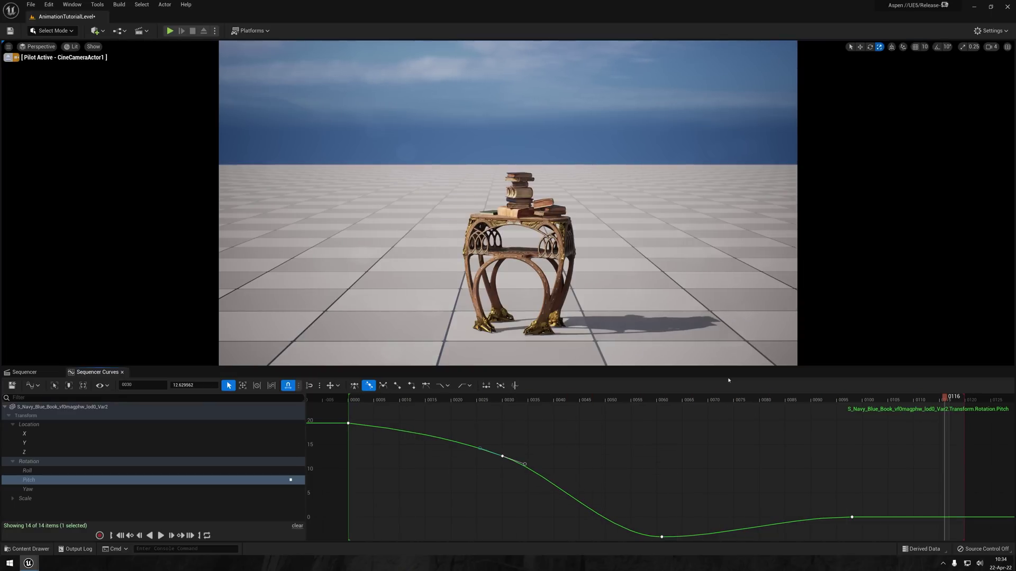
Switch the viewport to Unlit and move the piloted camera close to the top of the book stack.
key("alt+3")
right_click_drag(732, 296, 733, 278)
key("w")
right_click_drag(757, 459, 618, 458)
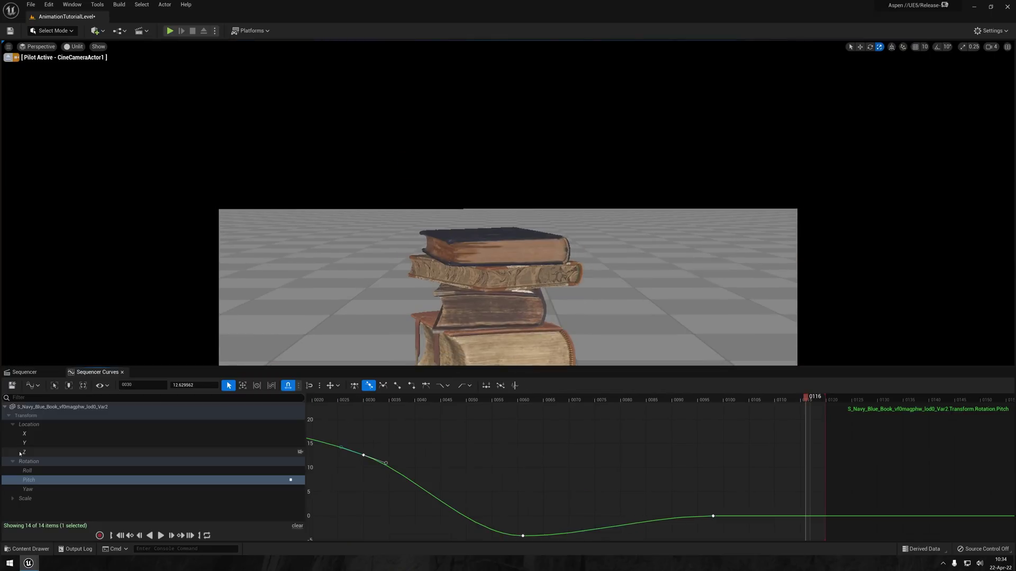
Add a Location Z key at frame 106 at about 110.5 and set the key at frame 103 to Linear interpolation.
left_click(21, 452)
left_click(609, 402)
left_click_drag(621, 405, 627, 406)
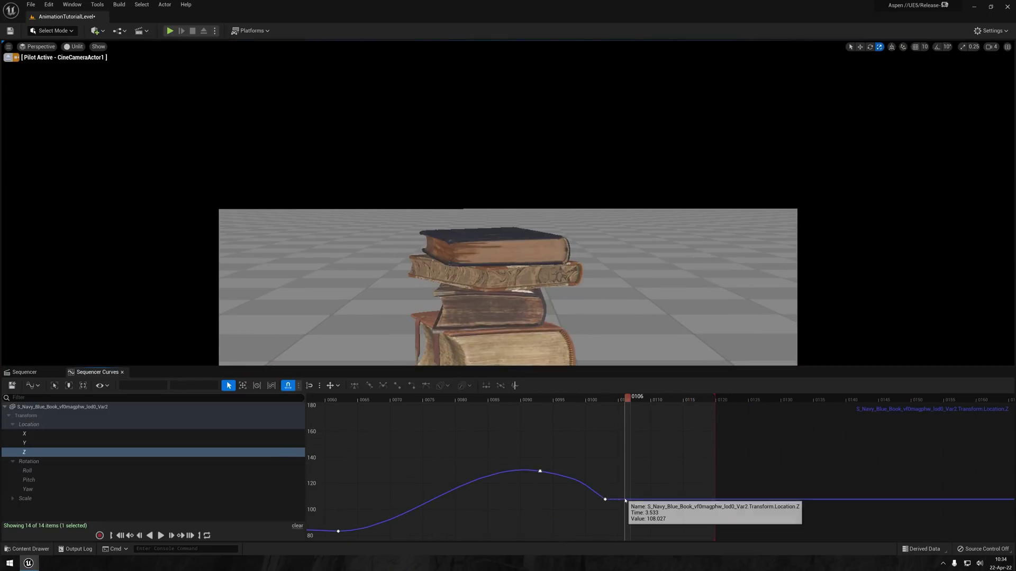
middle_click_drag(626, 499, 626, 497)
right_click(605, 499)
left_click(654, 427)
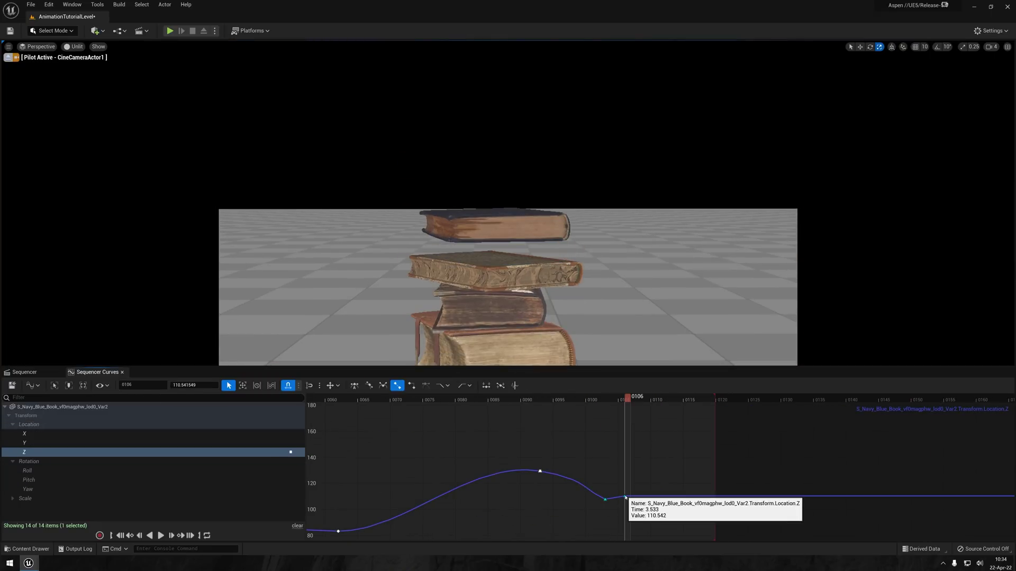
Set the Location Z key at frame 106 to automatic cubic interpolation.
left_click(629, 491)
right_click(625, 497)
left_click(660, 425)
left_click(659, 431)
Add a Location Z key at frame 109 at about 107.9 and scrub through the book's small bounce.
middle_click_drag(644, 497, 645, 500)
left_click_drag(624, 403, 645, 403)
left_click_drag(644, 502, 644, 500)
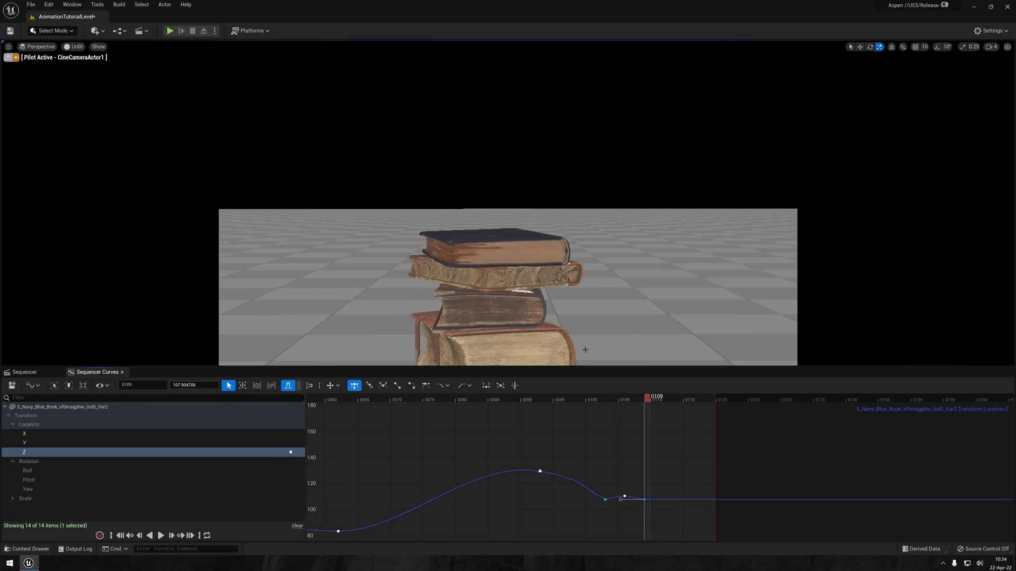
left_click_drag(604, 403, 627, 405)
left_click(625, 497)
Add a Rotation Pitch key at frame 106 and set the key at frame 98 to Linear interpolation.
left_click(28, 470)
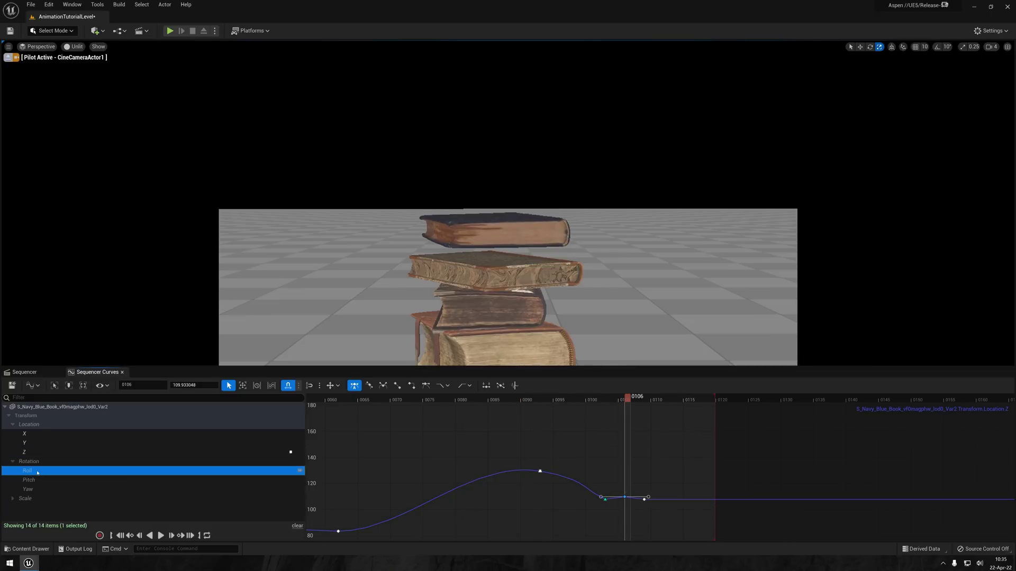
left_click(29, 479)
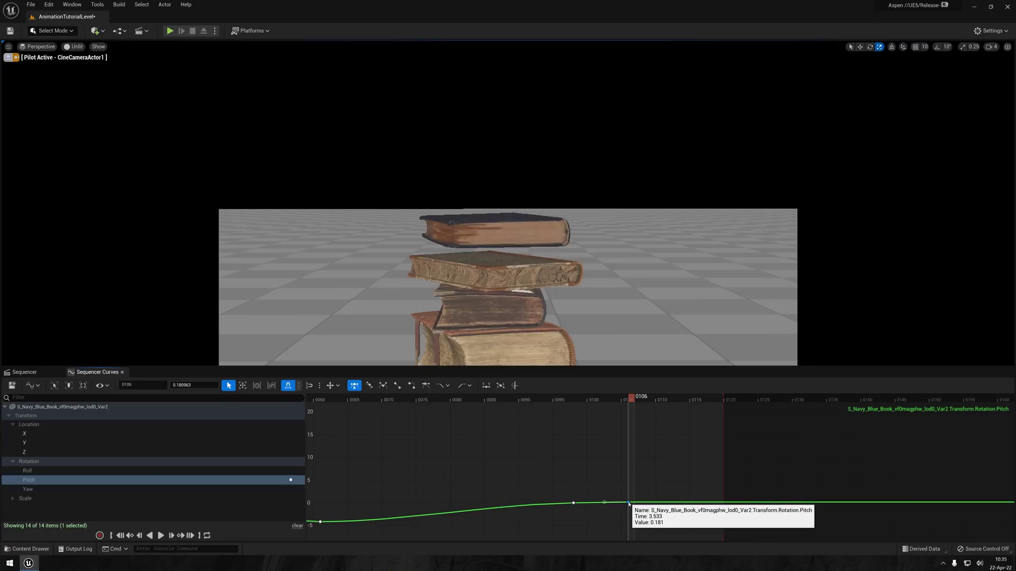
left_click_drag(629, 504, 629, 501)
key("ctrl+z")
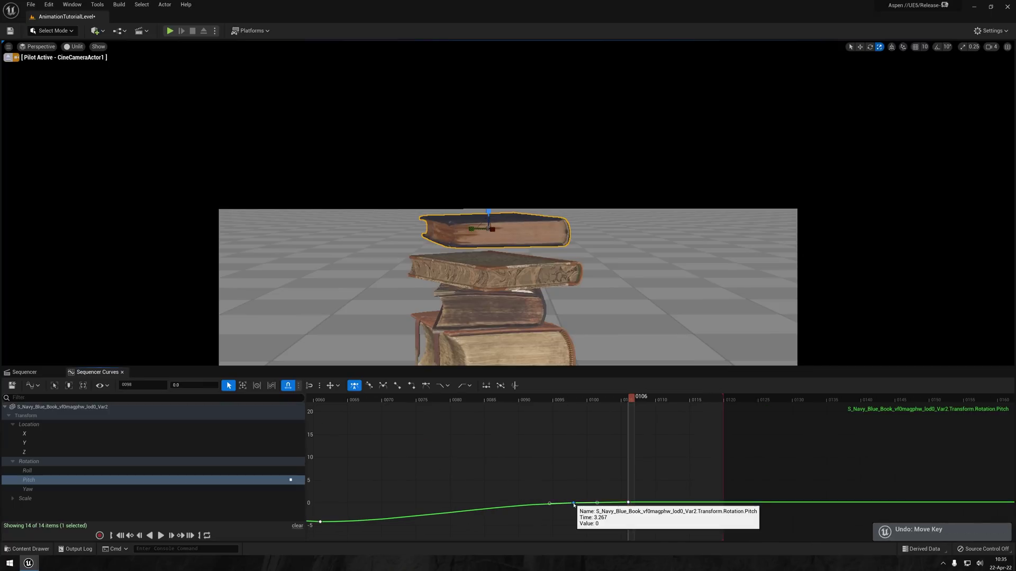
right_click(574, 503)
left_click(617, 447)
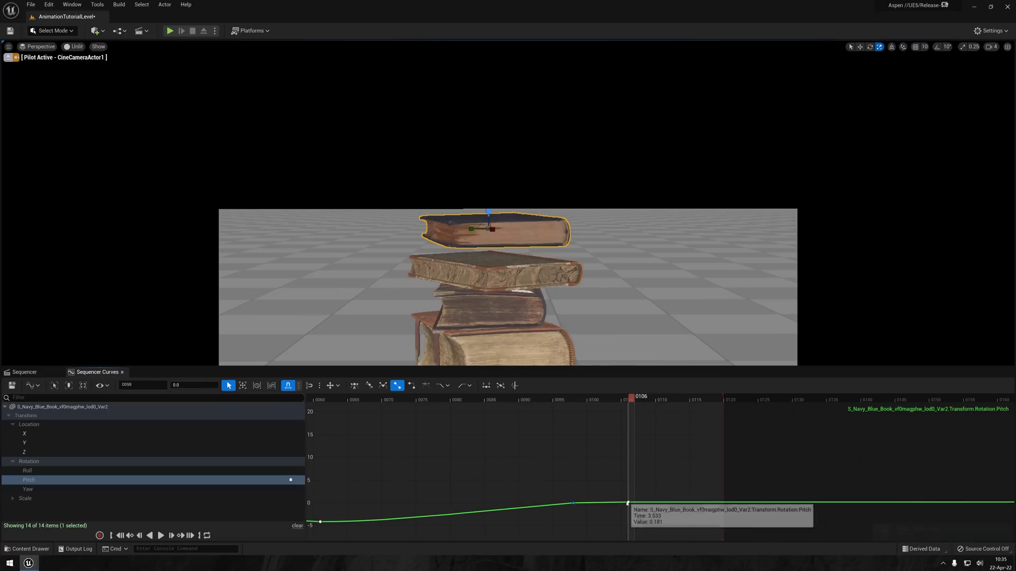
Raise the Rotation Pitch key at frame 106 to about 5.5, add a key at frame 113 at about -0.1, and scrub through the landing.
left_click_drag(628, 504, 628, 480)
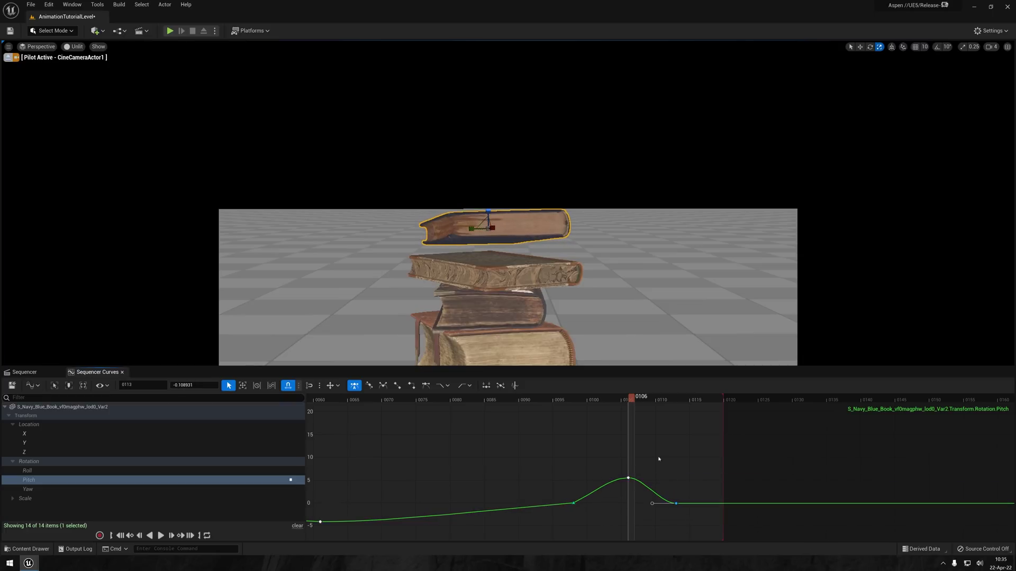
left_click(583, 402)
left_click_drag(568, 406, 629, 409)
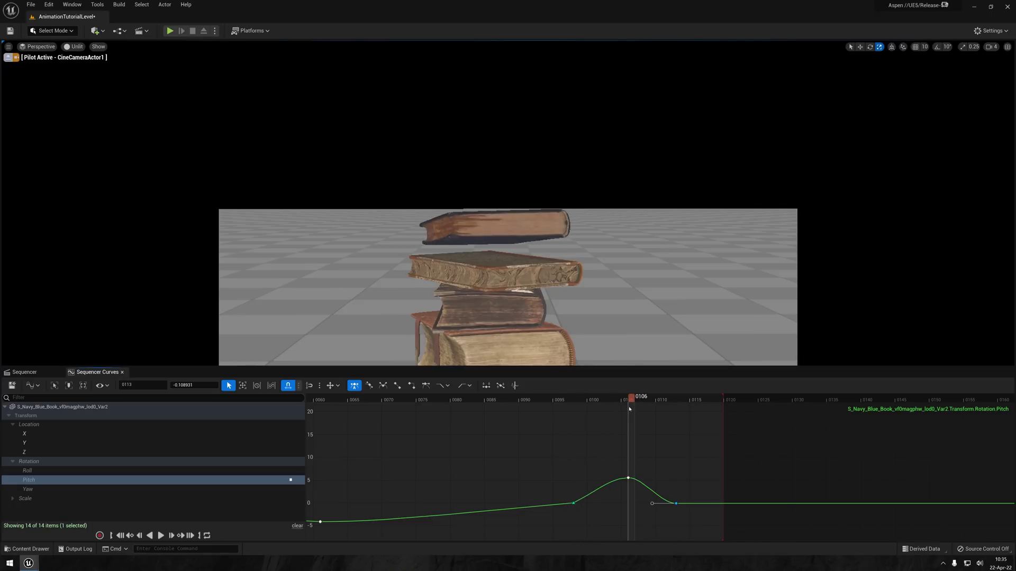
Move the Rotation Pitch keys at frames 98 and 113 to frames 102 and 109, and preview the landing.
left_click_drag(574, 504, 601, 503)
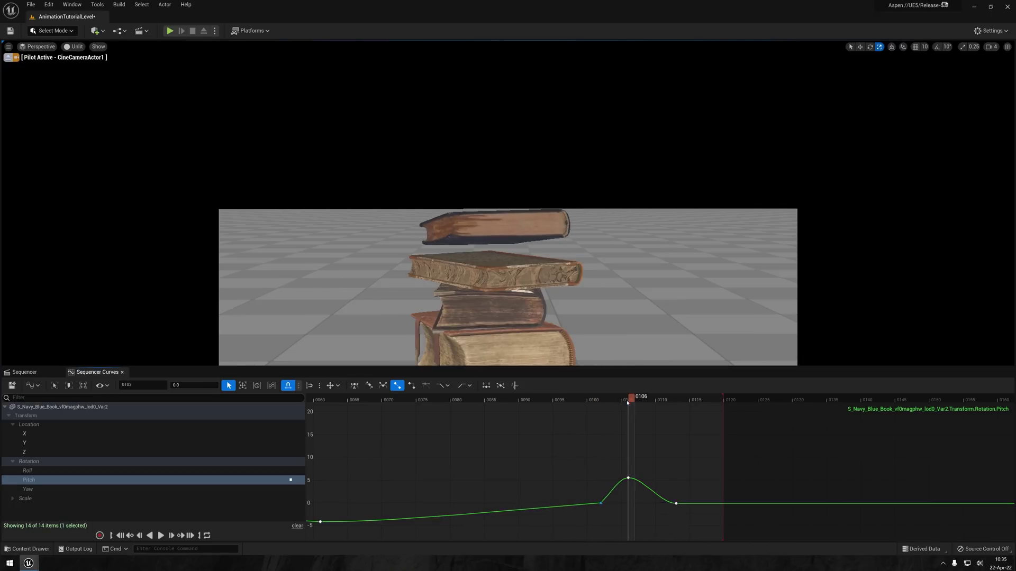
left_click_drag(621, 401, 646, 402)
left_click_drag(676, 504, 649, 503)
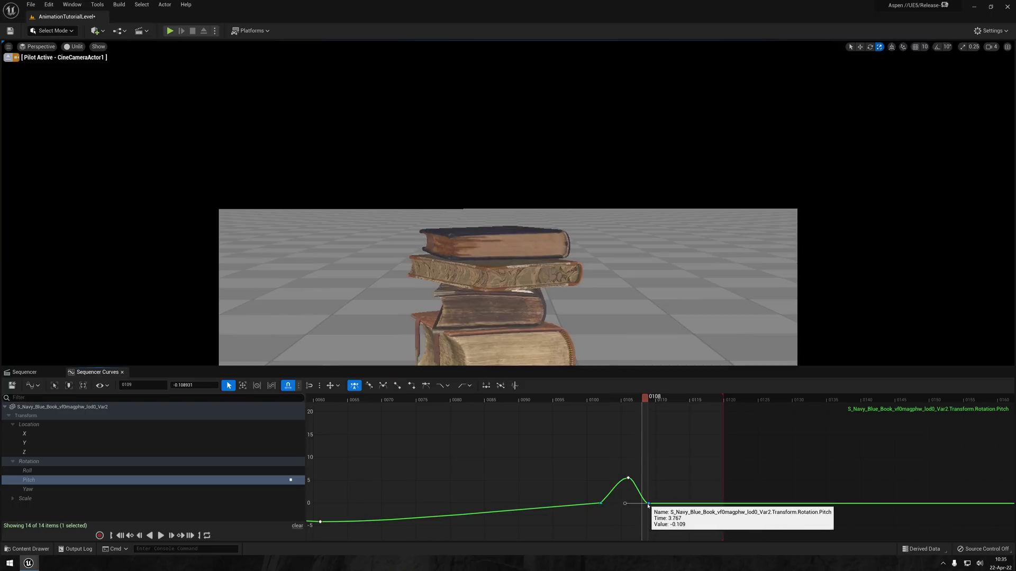
left_click(594, 402)
key("space")
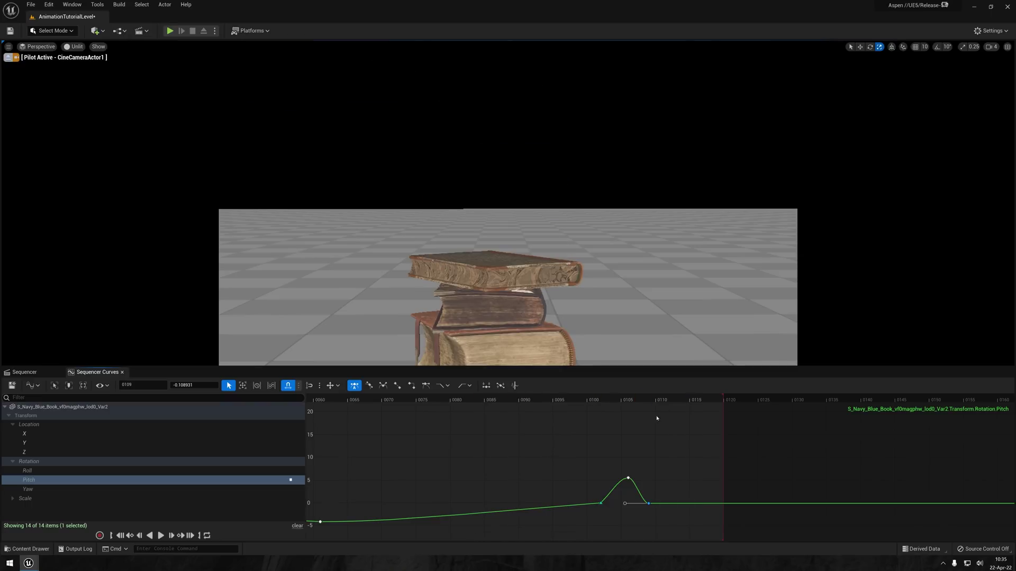
Add the brown book directly beneath the landing book, S_Decorative_Brown_Book_vdkvdbu_lod0_Var2, to the sequence.
left_click(517, 273)
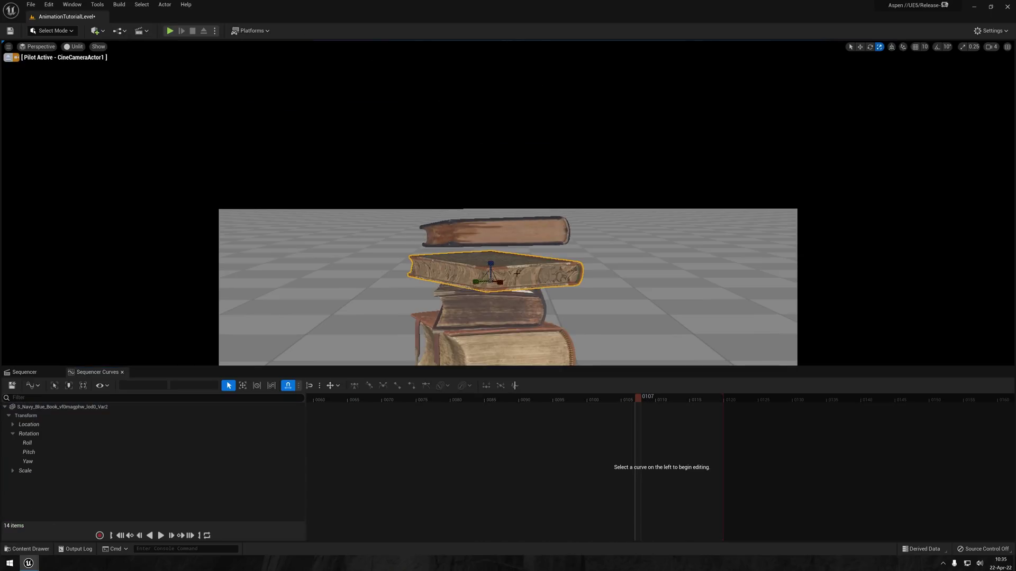
left_click(24, 372)
left_click(20, 400)
mouse_move(47, 412)
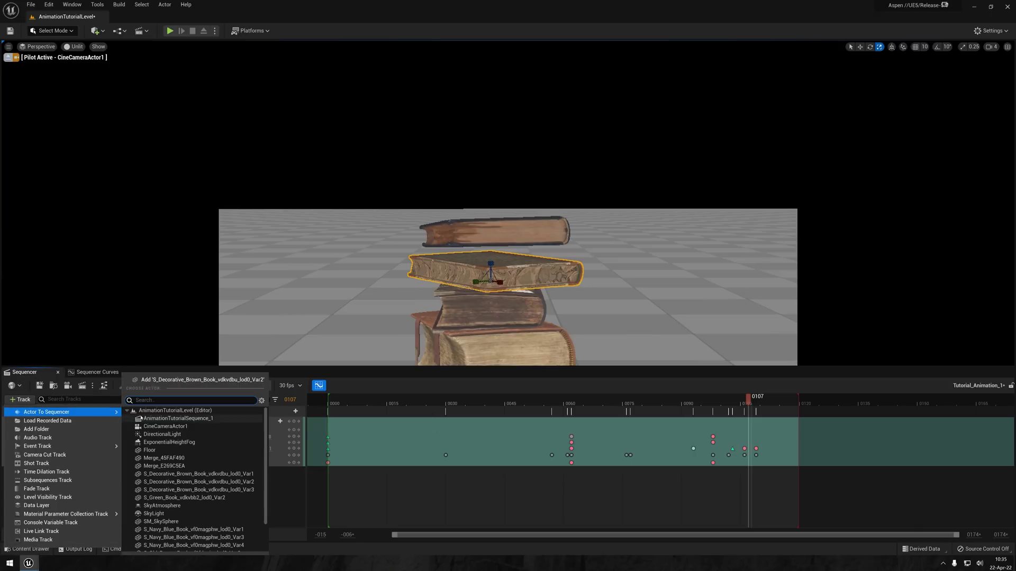
left_click(155, 380)
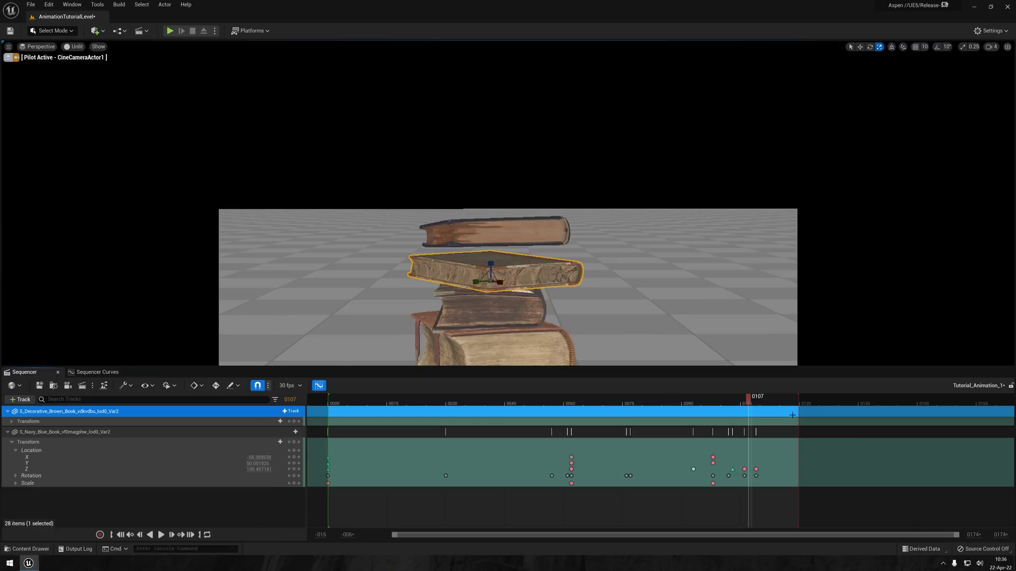
Raise the brown book slightly at frame 105 and copy its resting transform key from frame 99 to frame 109.
mouse_move(748, 399)
left_mouse_down()
mouse_move(716, 401)
mouse_move(741, 402)
left_mouse_up()
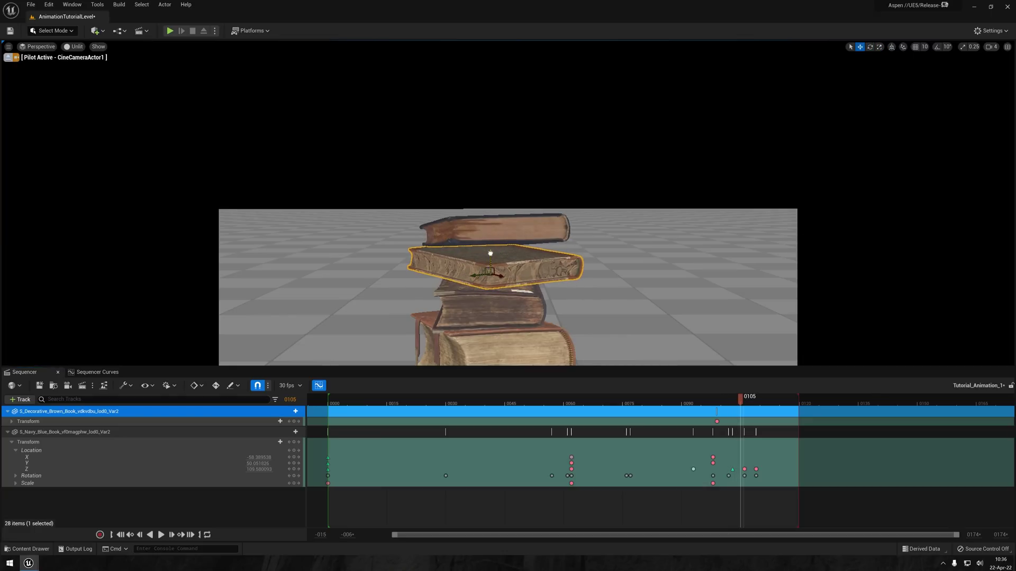
left_click_drag(717, 422, 755, 422)
mouse_move(721, 400)
left_mouse_down()
mouse_move(730, 401)
mouse_move(701, 401)
mouse_move(739, 402)
left_mouse_up()
Set the brown book's first transform key to Linear interpolation, move it to frame 103, and preview the whole animation.
right_click(716, 422)
left_click(740, 352)
mouse_move(716, 422)
left_mouse_down()
mouse_move(733, 424)
mouse_move(741, 403)
mouse_move(756, 403)
mouse_move(708, 404)
left_mouse_up()
key("space")
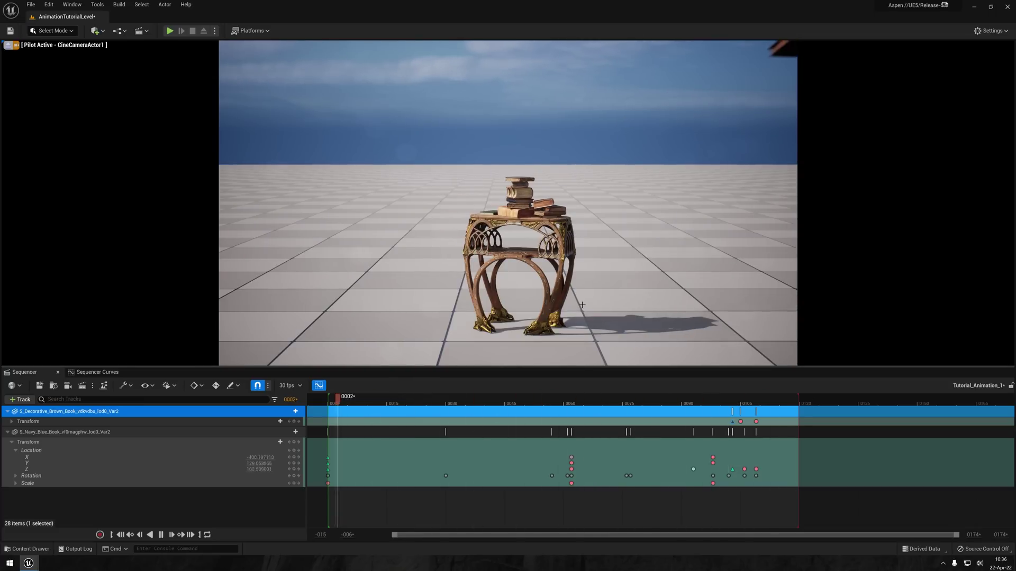
key("space")
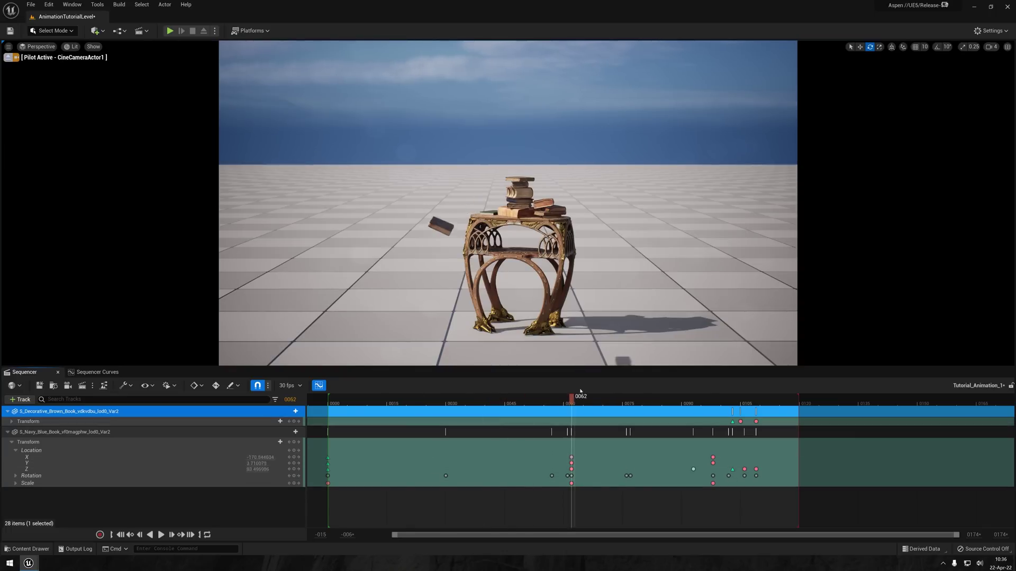
left_click_drag(749, 392, 713, 395)
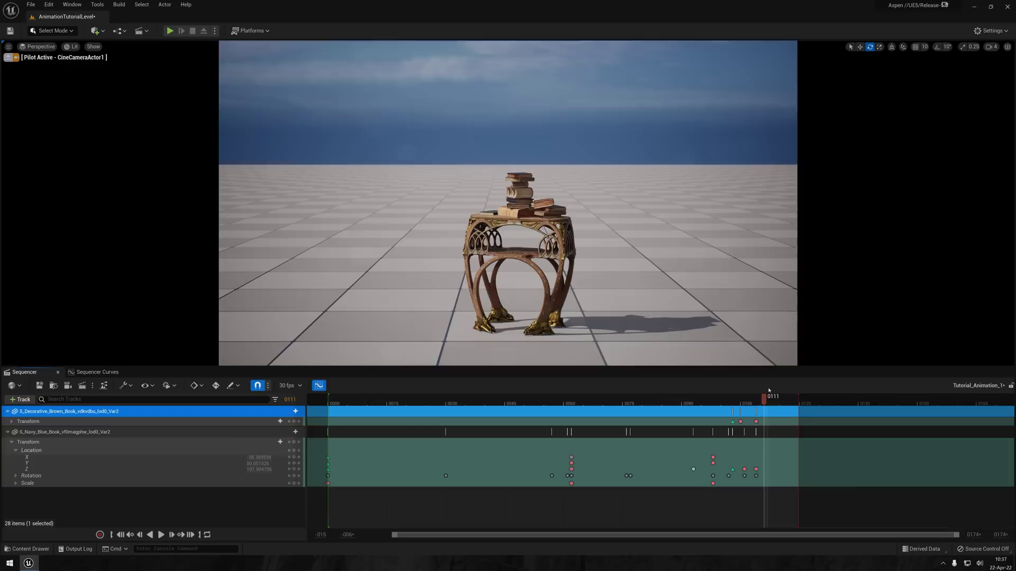
Add CineCameraActor1 to the sequence and key its transform at frame 0.
left_click(23, 403)
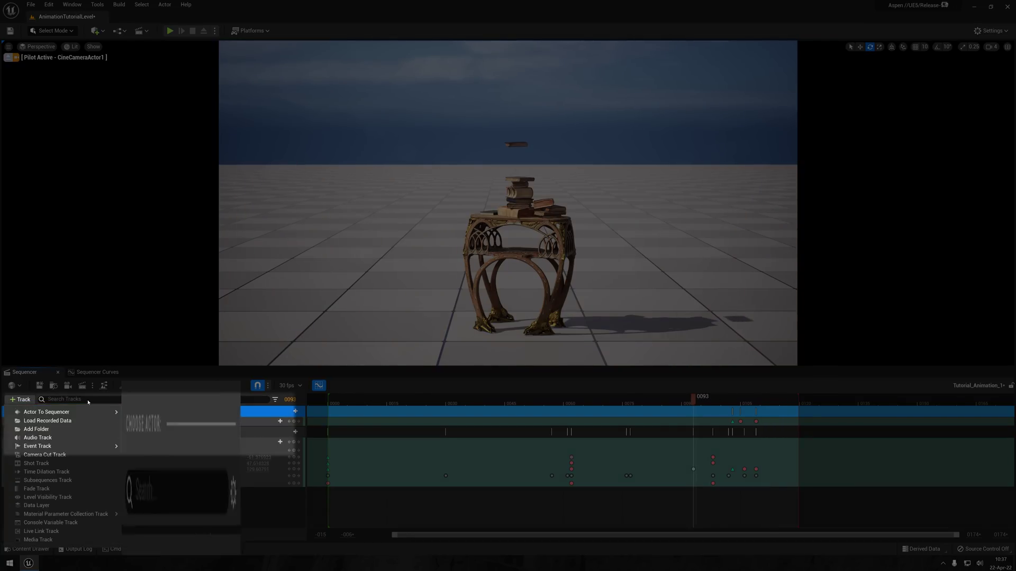
mouse_move(105, 413)
type("cam")
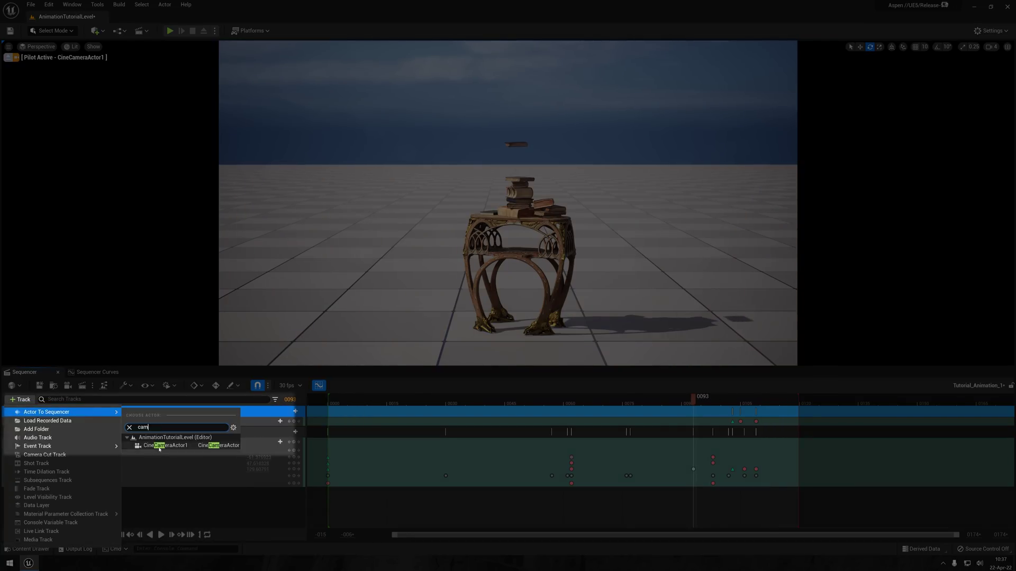
left_click(159, 446)
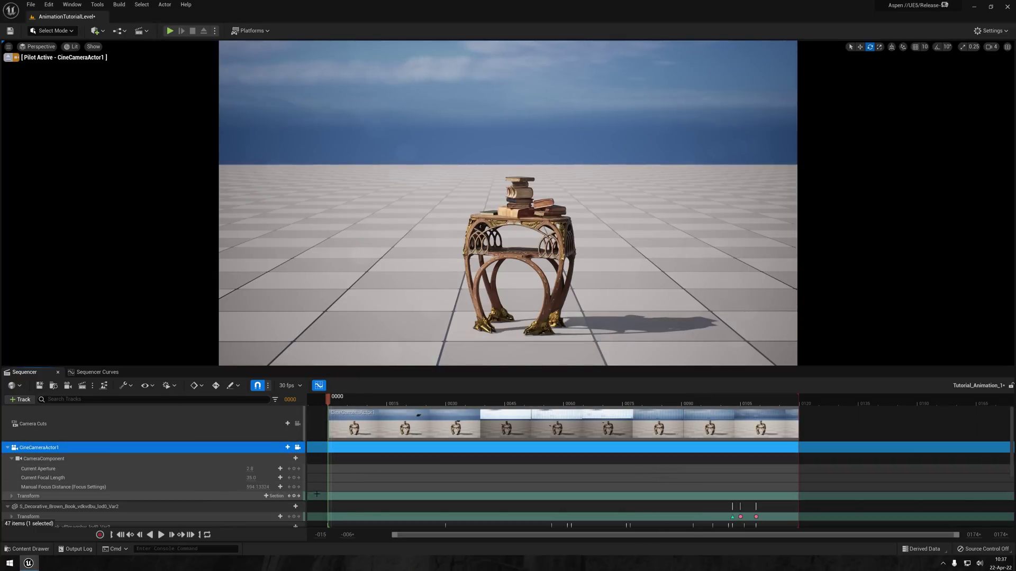
left_click(293, 496)
Move the camera in close to the book stack and key its transform and manual focus distance at frame 103.
left_click(734, 403)
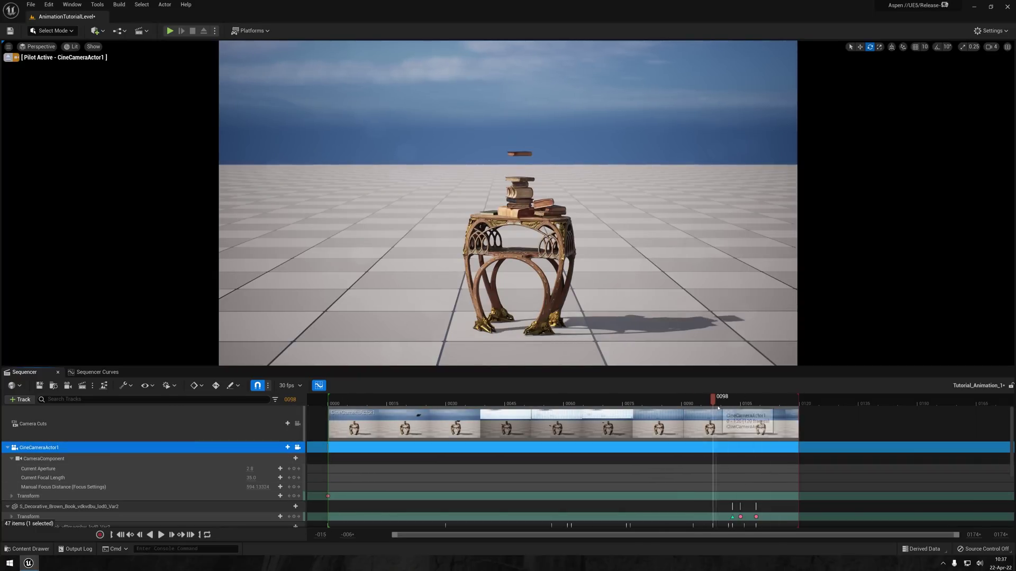
key("w")
right_click_drag(596, 304, 596, 285)
key("q")
key("e")
key("q")
left_click(293, 496)
left_click_drag(688, 405, 732, 405)
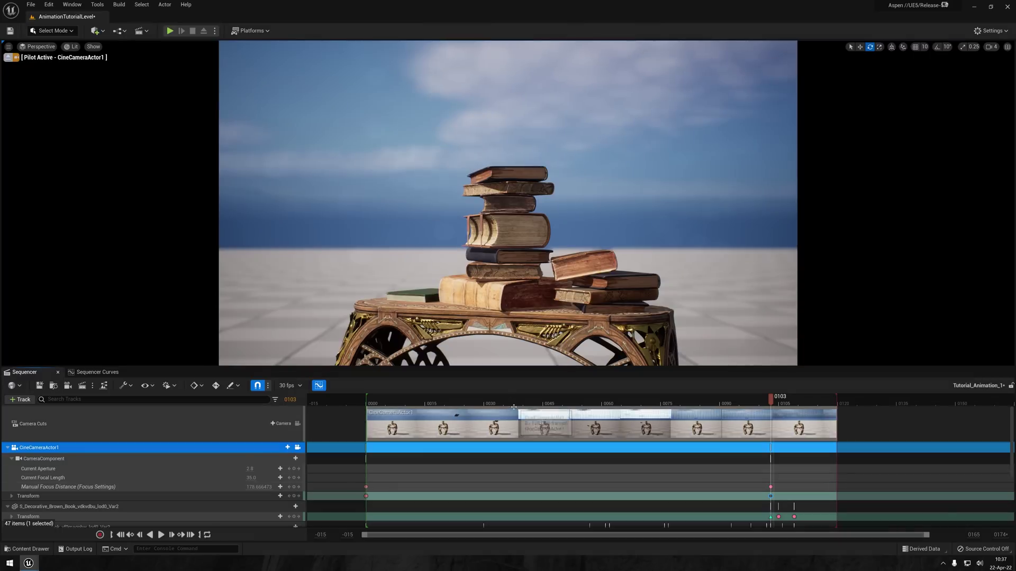
Preview the camera move from frame 0, set the camera's transform key at frame 0 to Linear interpolation, and replay it.
left_click_drag(430, 402, 367, 401)
key("space")
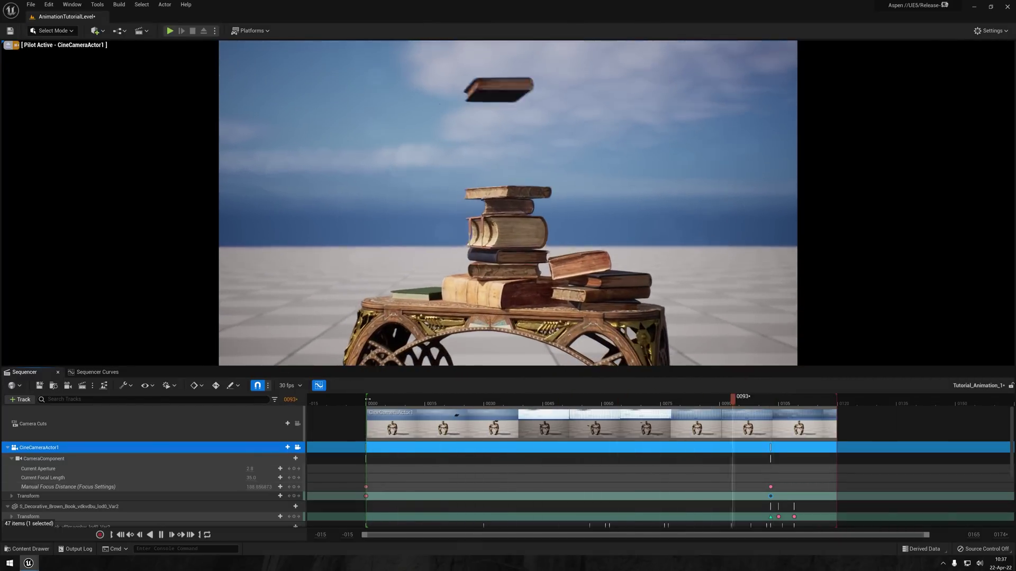
right_click(369, 497)
left_click(400, 437)
key("space")
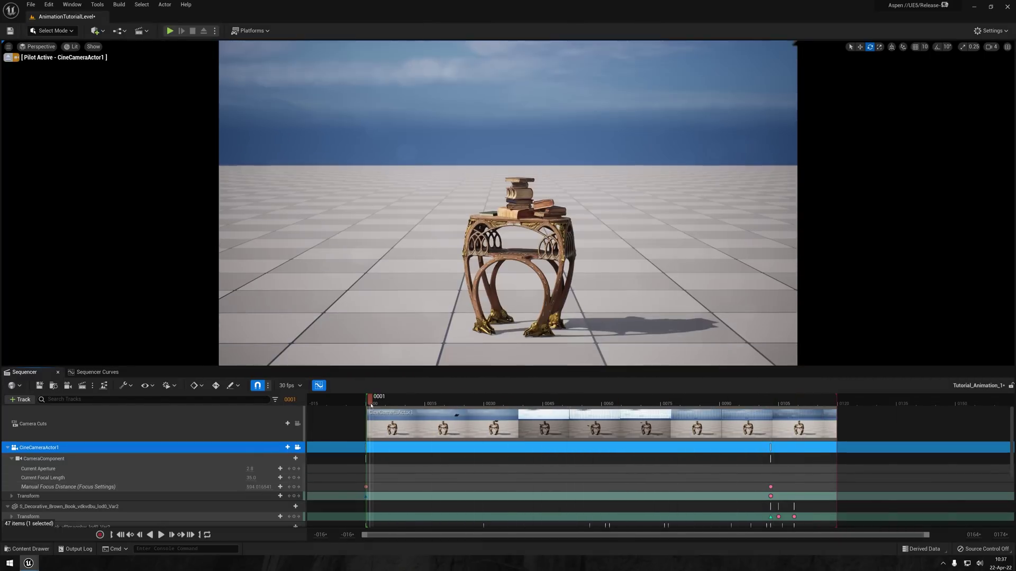
Show the camera's Rotation Yaw curve and add a key at frame 45 at about -0.15.
left_click(91, 373)
left_click(10, 425)
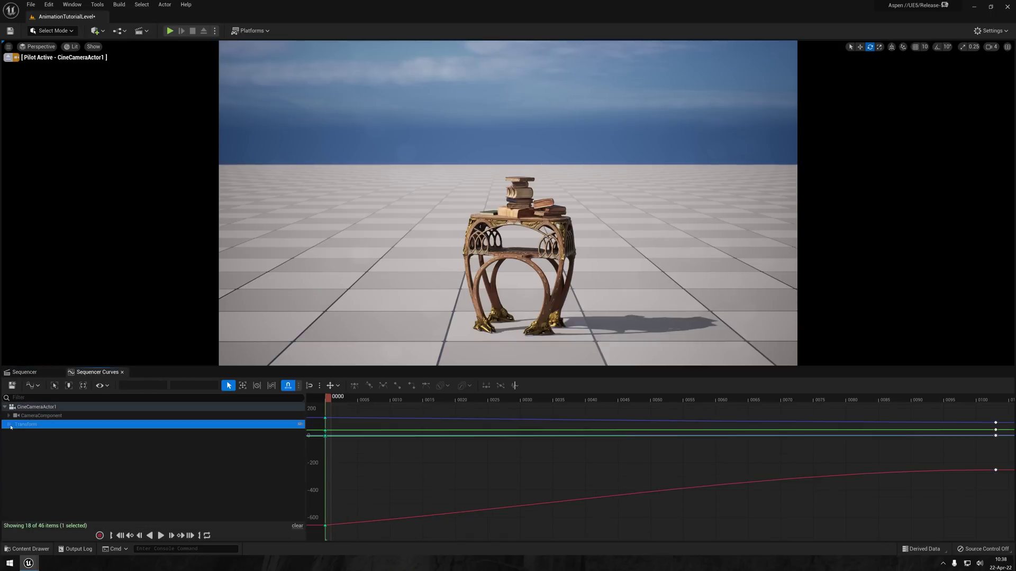
left_click(14, 442)
left_click(35, 471)
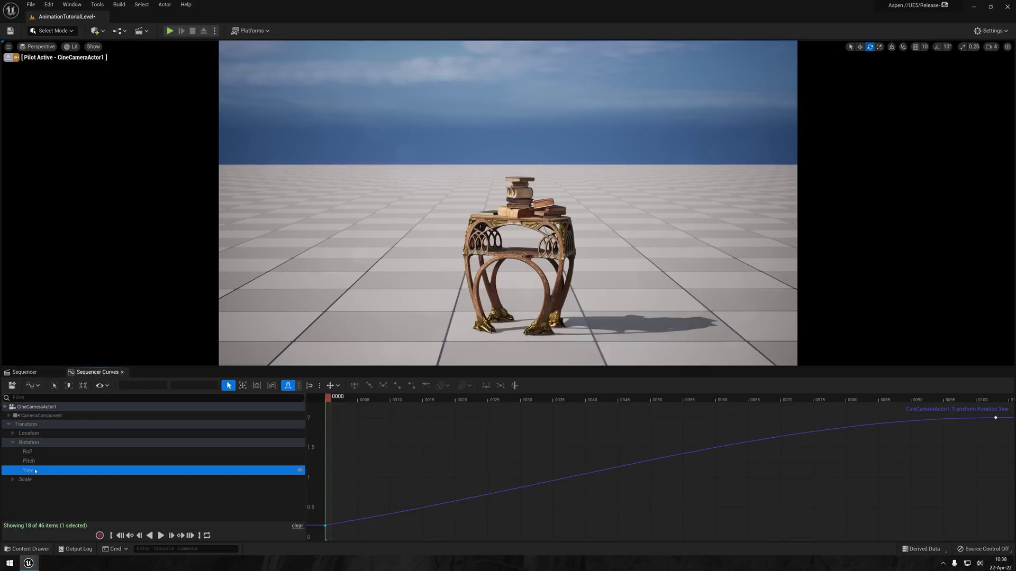
left_click_drag(352, 410, 621, 413)
left_click_drag(619, 468, 617, 549)
key("f")
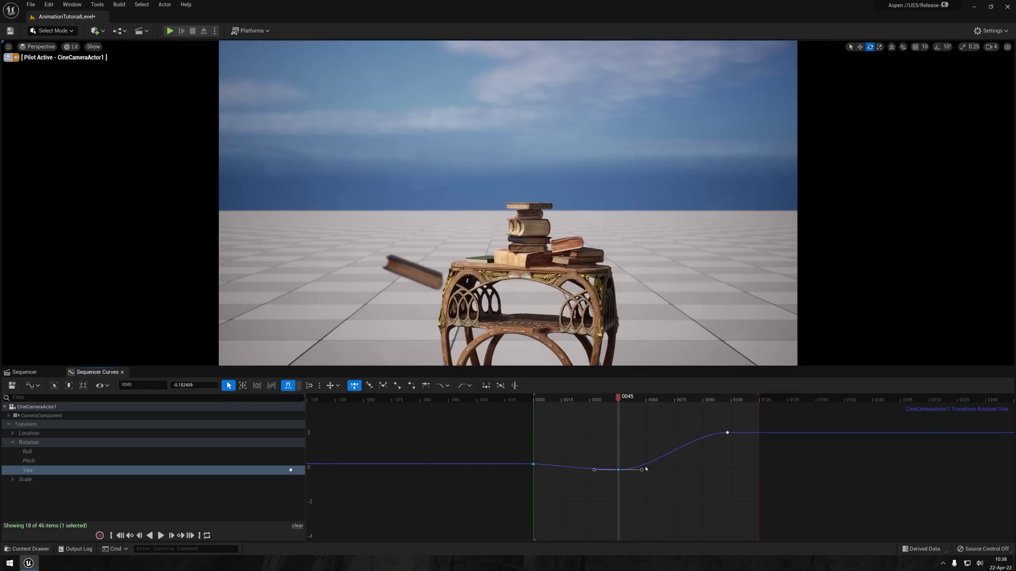
Lower the camera's Rotation Yaw key at frame 45 to about -2.29 and replay the shot from frame 0.
left_click_drag(620, 470, 618, 507)
left_click_drag(544, 400, 534, 401)
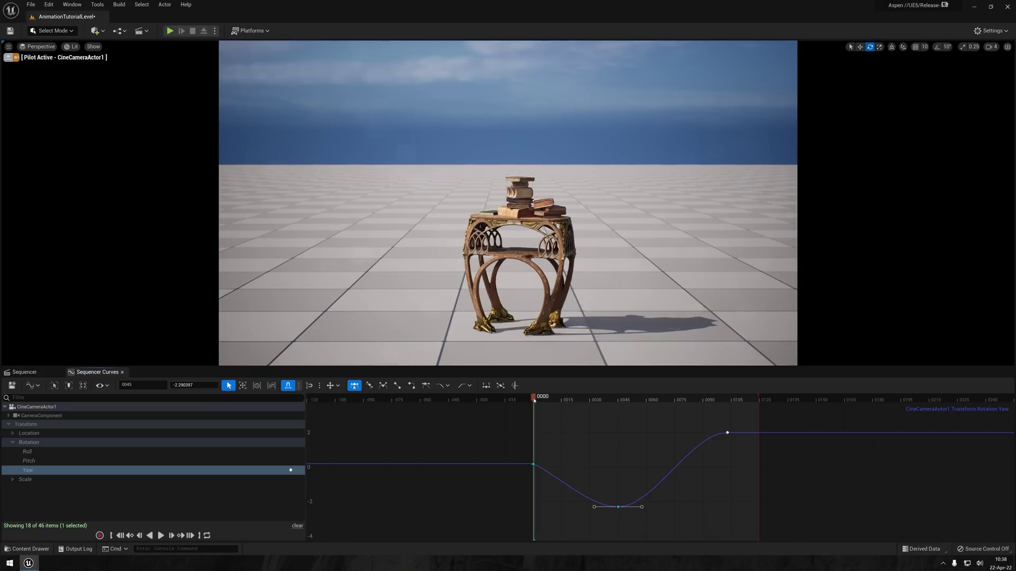
key("space")
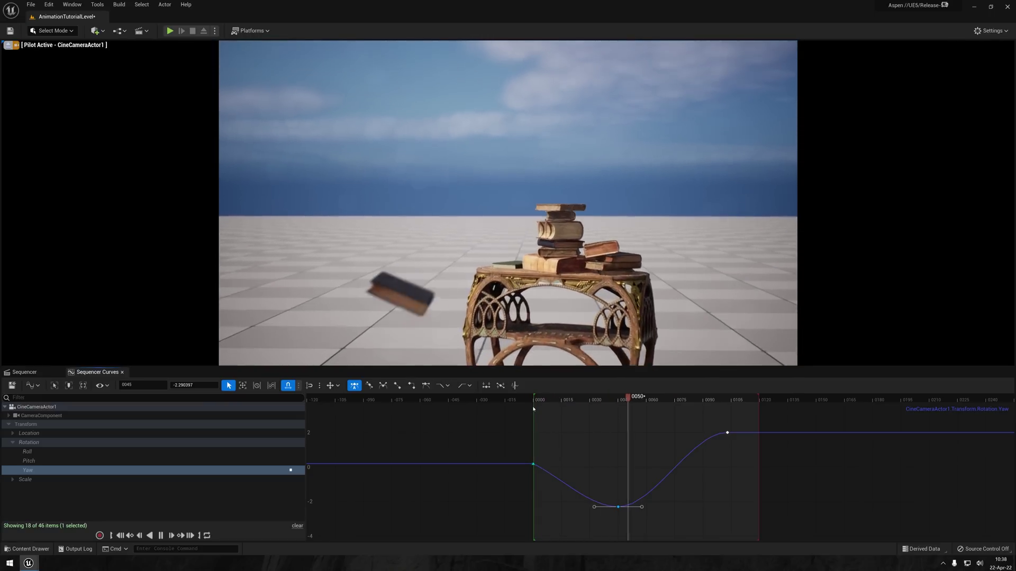
key("space")
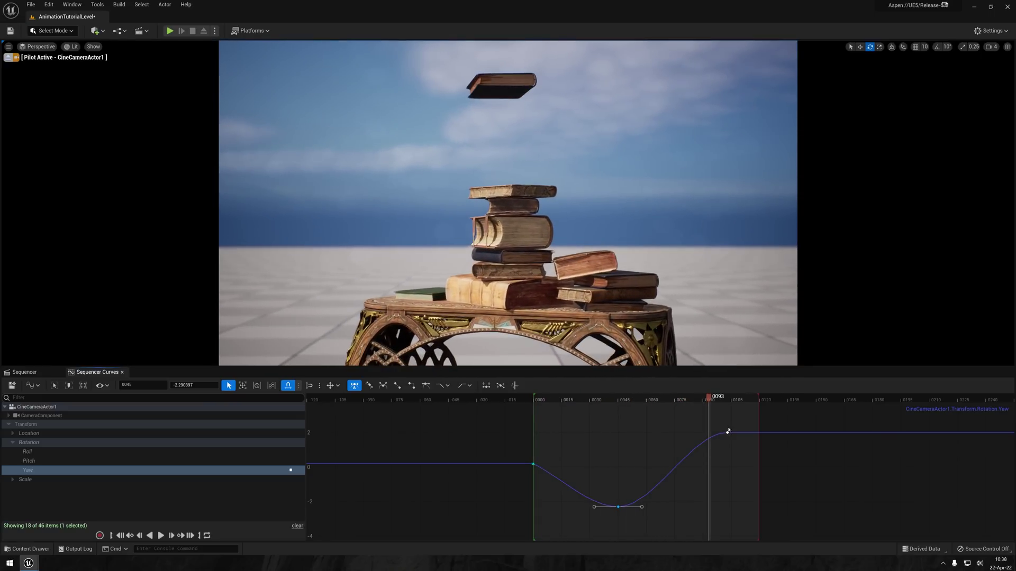
Move the camera's last Rotation Yaw key to frame 118, keeping its value at 2.0, and preview the pan.
left_click_drag(729, 434, 758, 433)
left_click_drag(634, 401, 605, 406)
key("space")
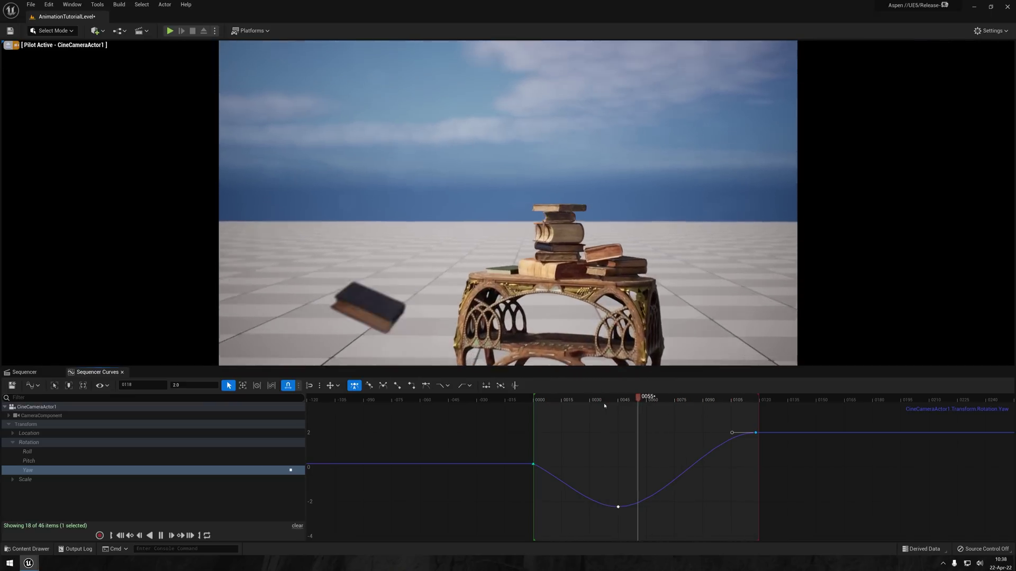
left_click(617, 400)
Show the camera's Rotation Pitch curve, add a lowered key at frame 50 and one at frame 26 at about -3.02, and replay the shot.
left_click(45, 461)
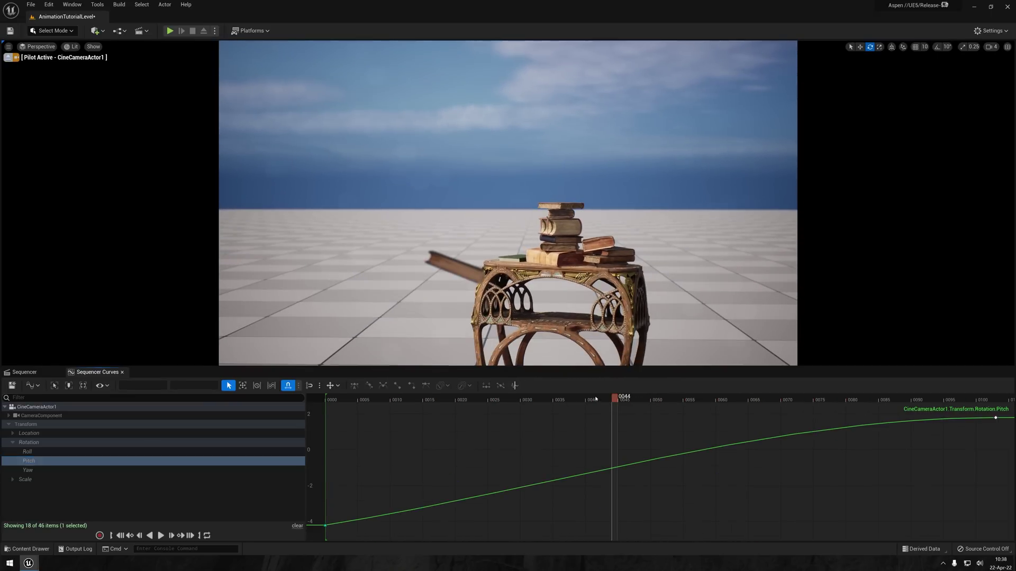
left_click(644, 400)
middle_click_drag(651, 459, 651, 509)
middle_click_drag(494, 521, 495, 505)
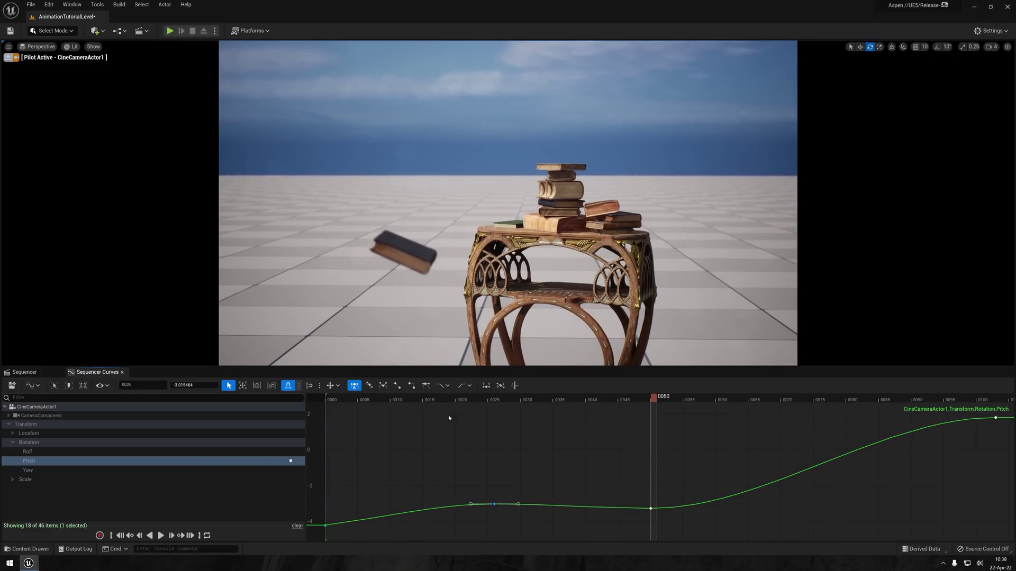
left_click_drag(431, 401, 676, 390)
key("space")
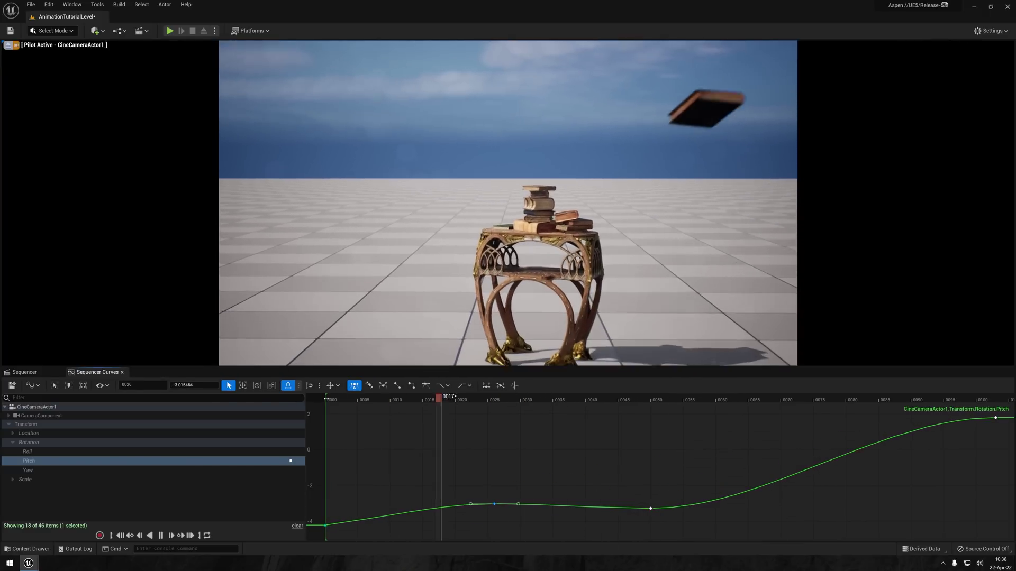
Add the BreathingB_Smooth4 camera animation to CineCameraActor1 in the sequence, start its section at frame 0, and replay the shot.
left_click(32, 373)
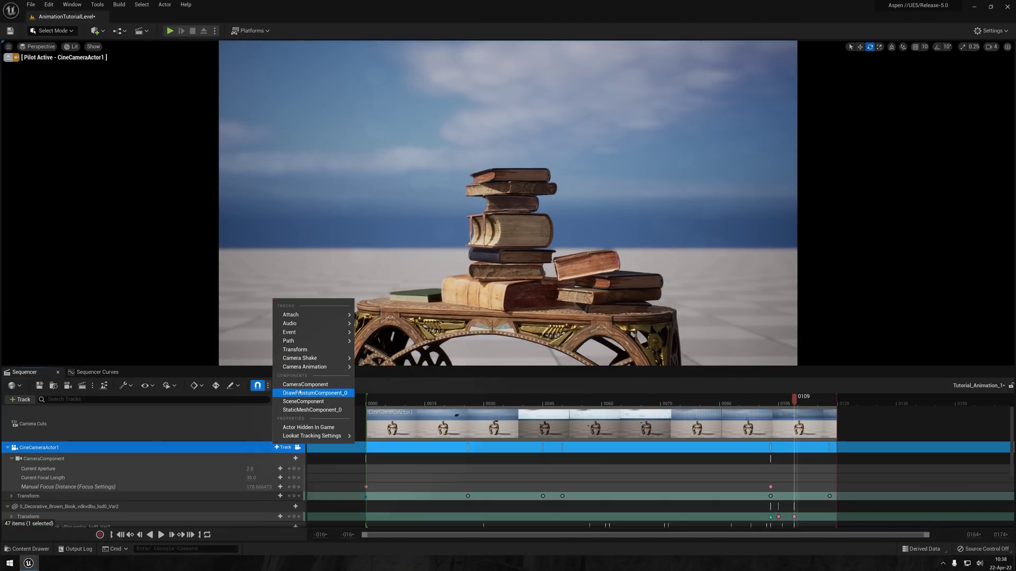
mouse_move(310, 362)
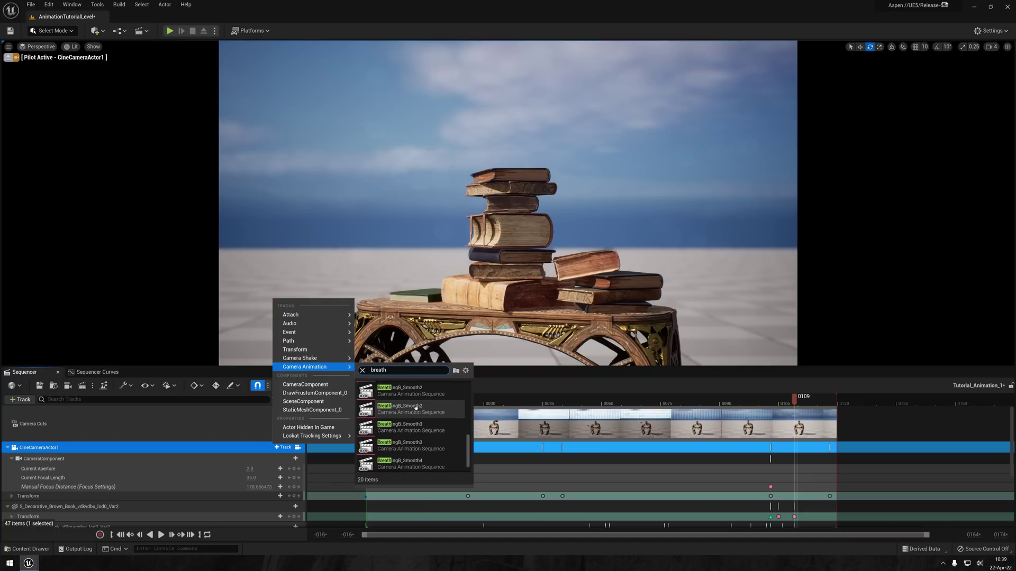
left_click(410, 464)
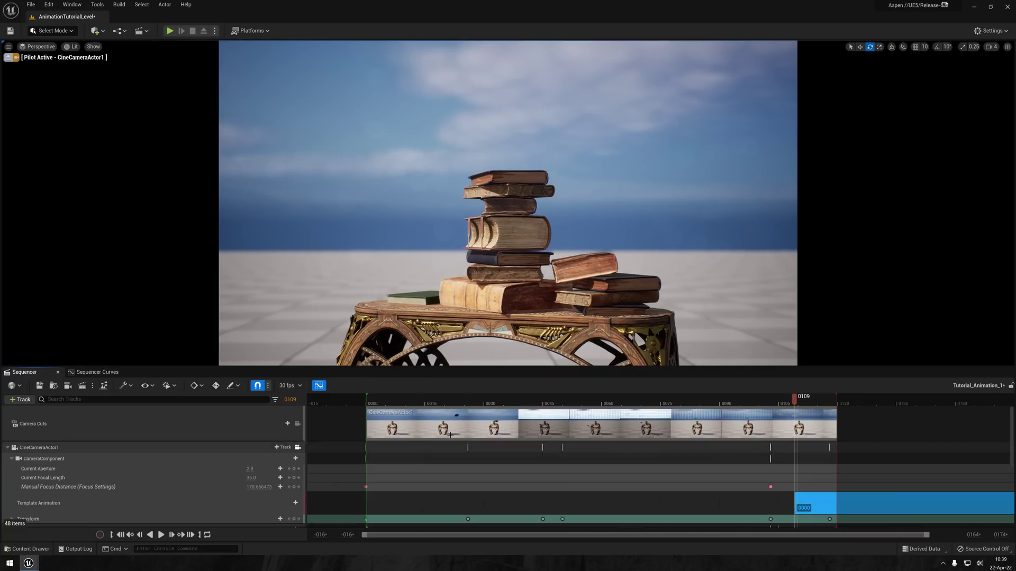
left_click_drag(810, 502, 397, 502)
left_click(367, 401)
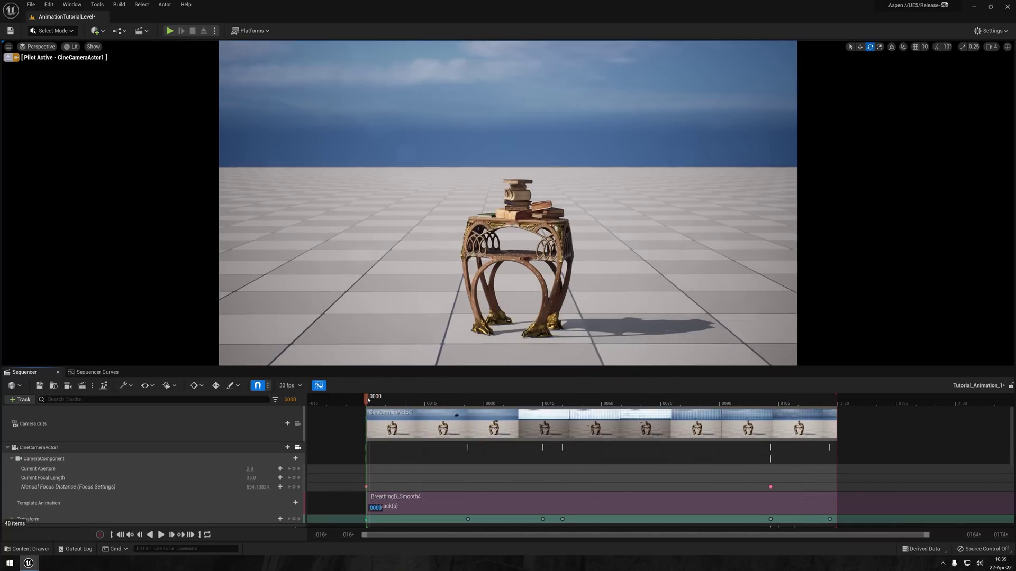
key("space")
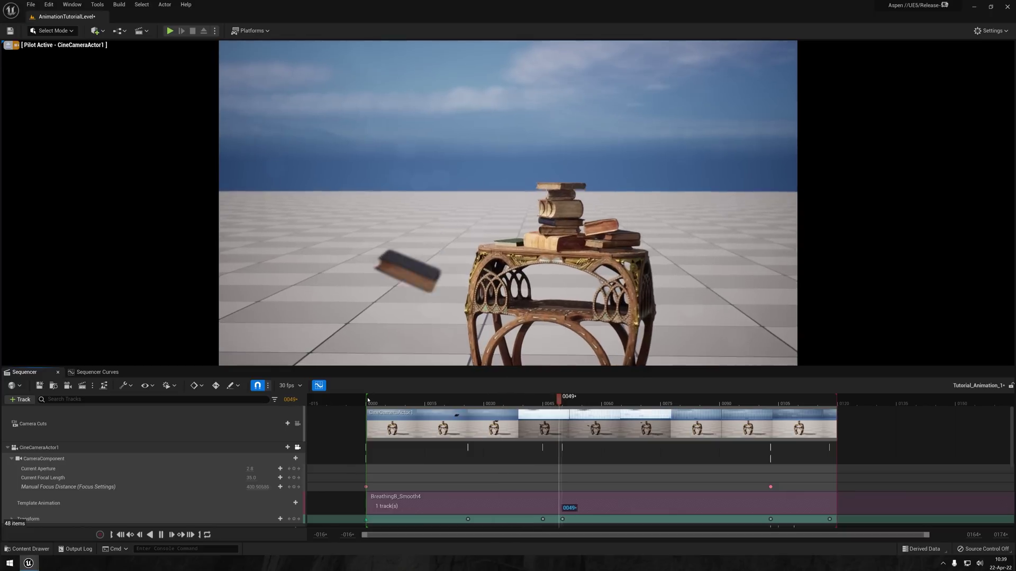